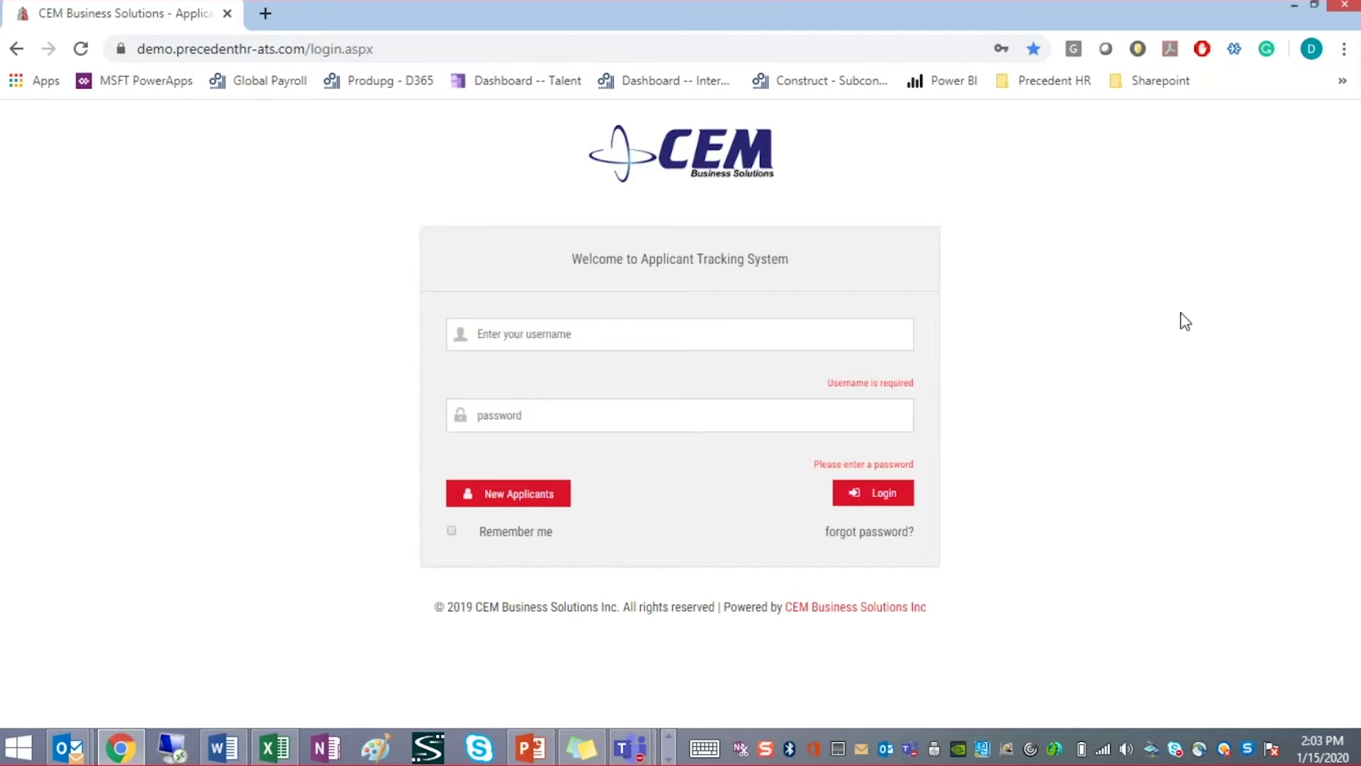
- Log in to the applicant tracking system with the recruiter account's saved username and password
click(886, 338)
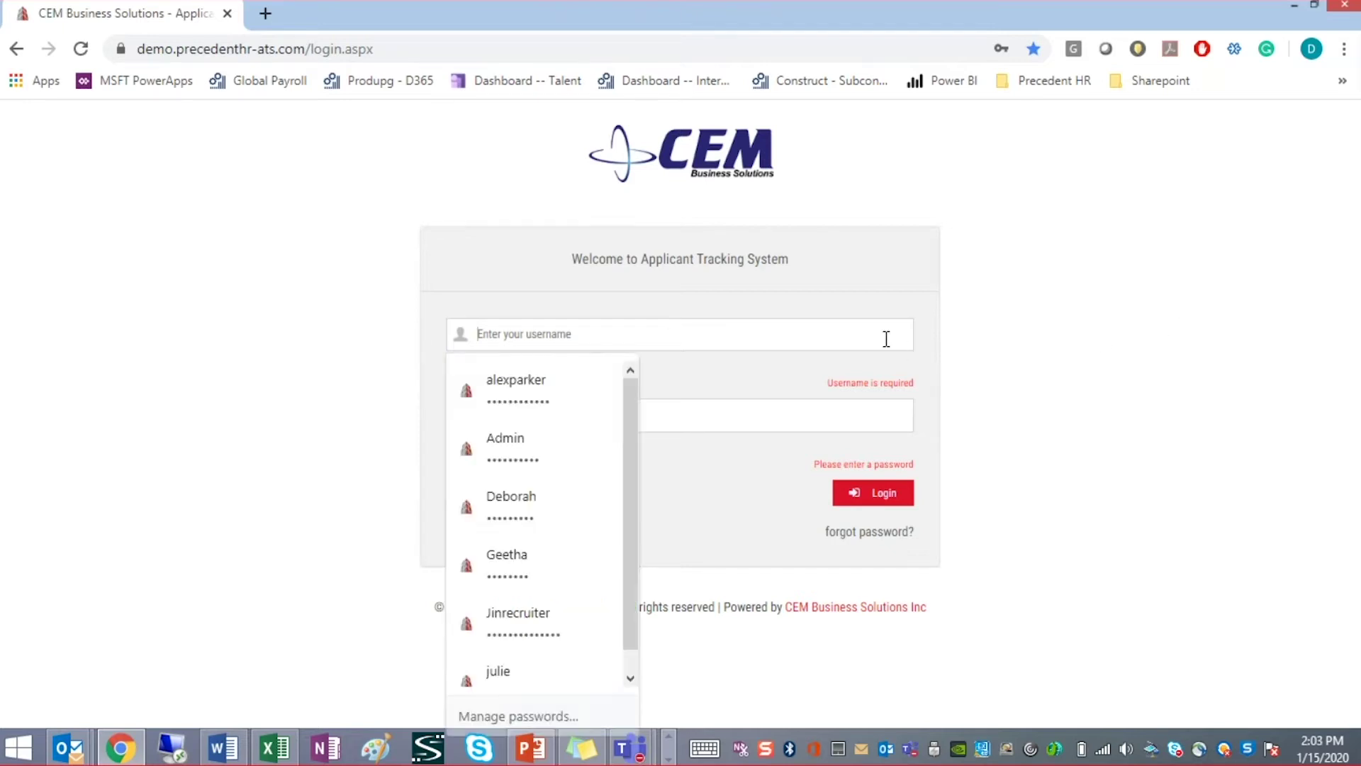
click(550, 617)
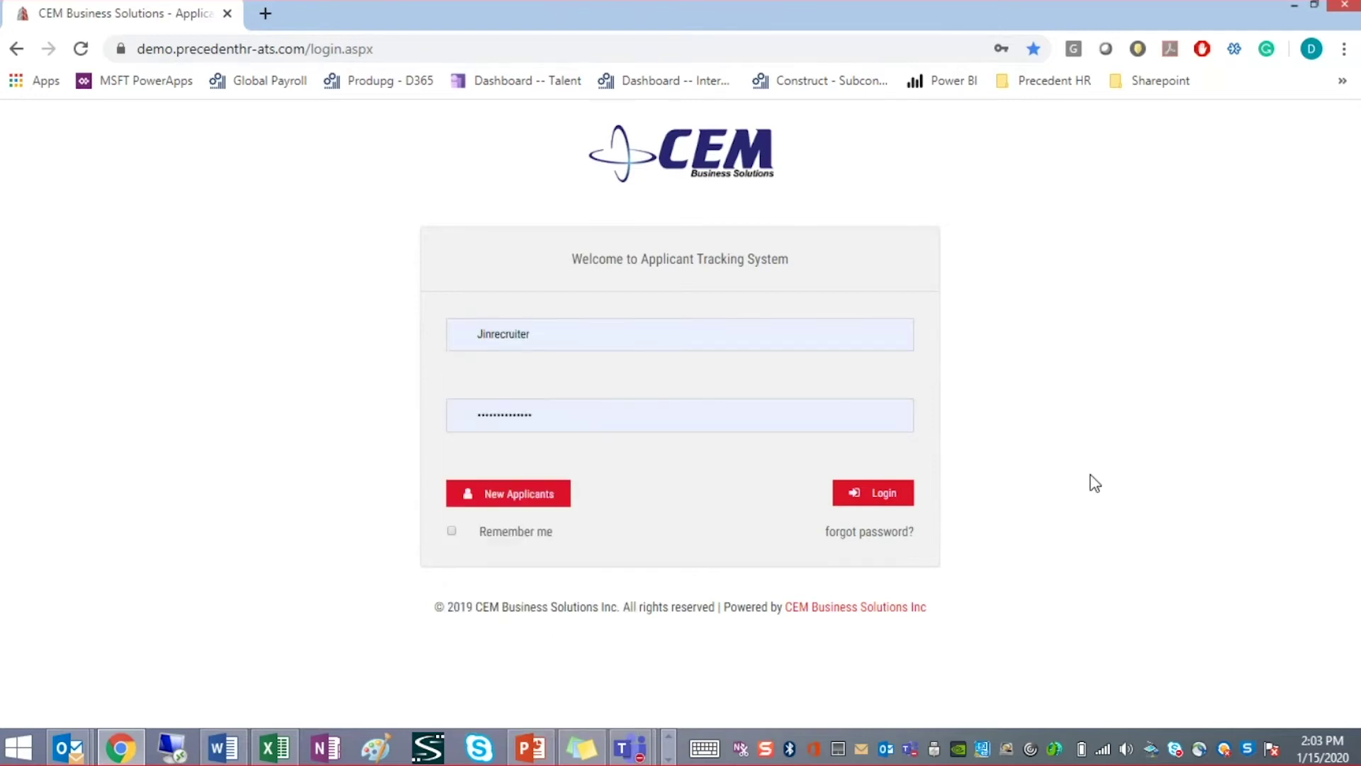
click(862, 502)
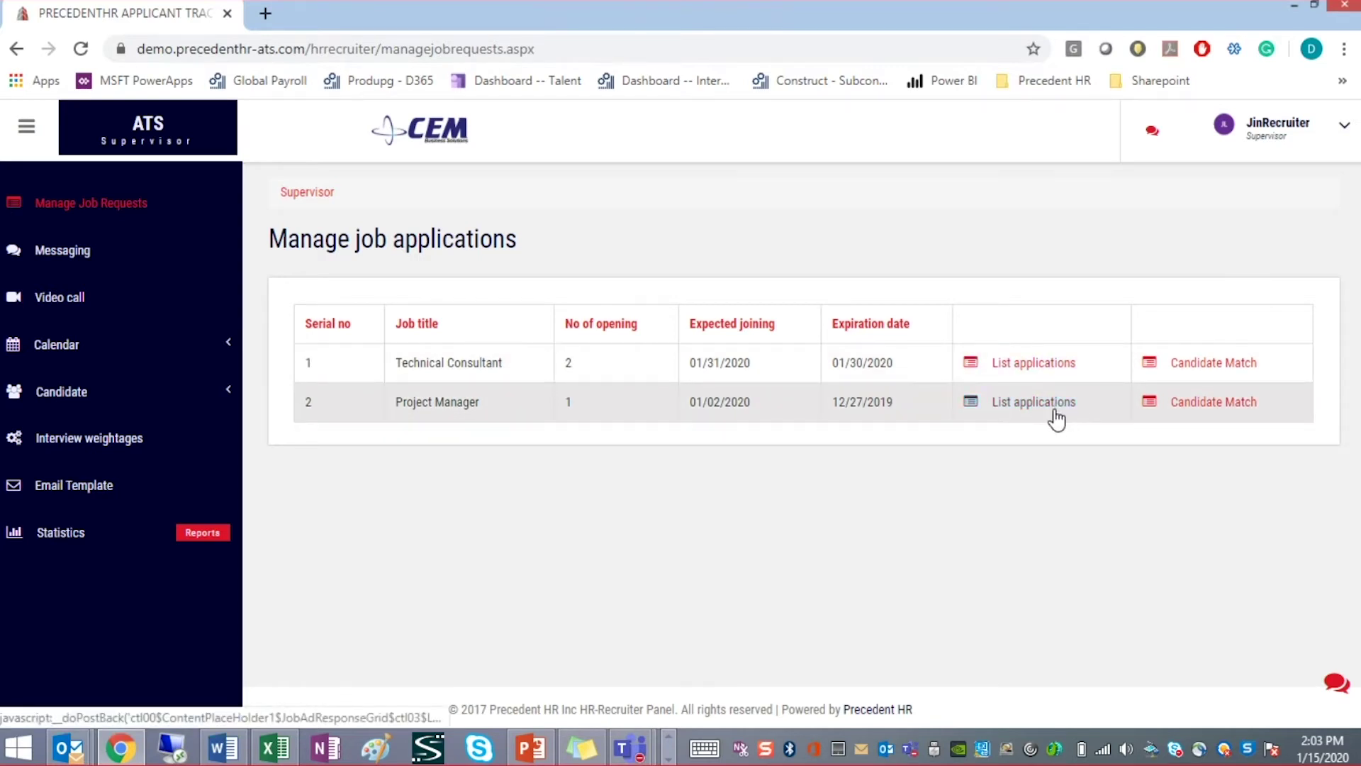
- List the Project Manager applications, and read the first applicant's profile from basic details through documents and background info to references, closing it when done
click(1033, 404)
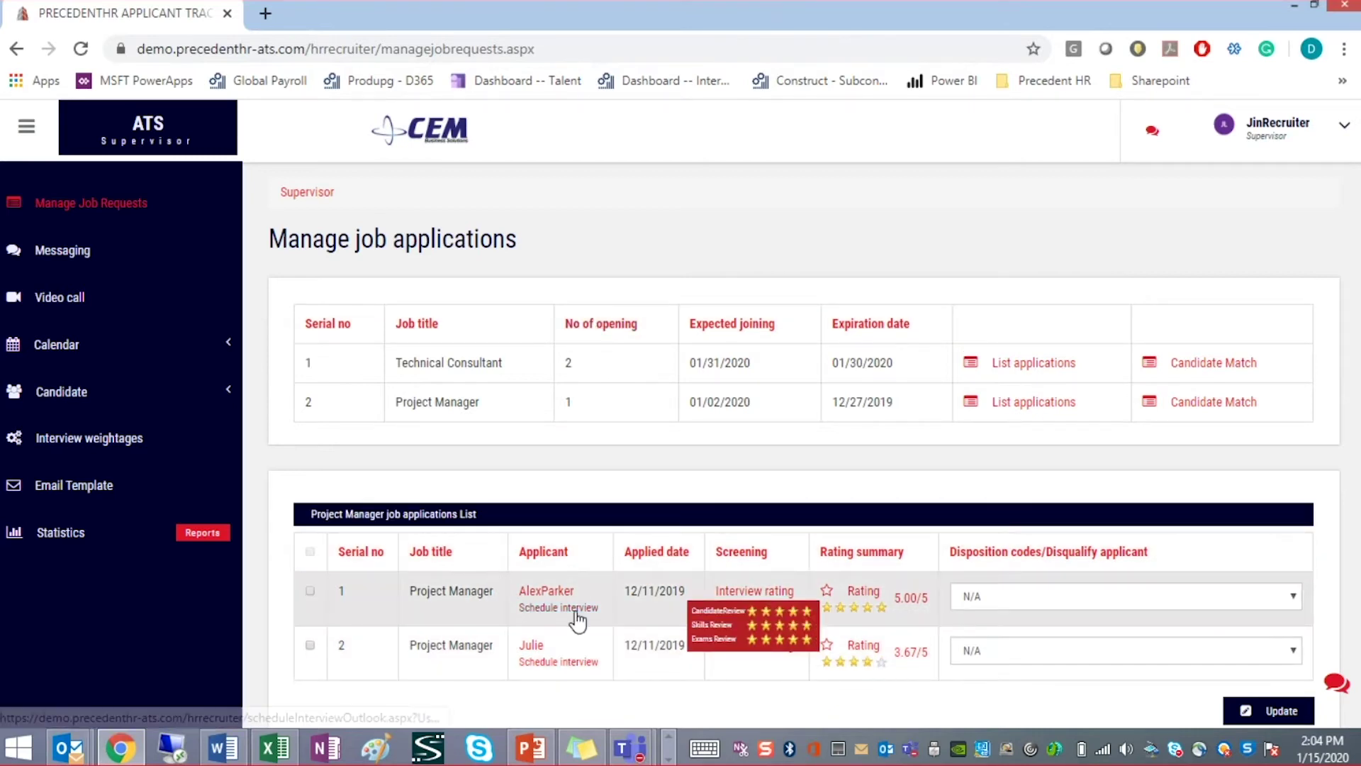
click(549, 594)
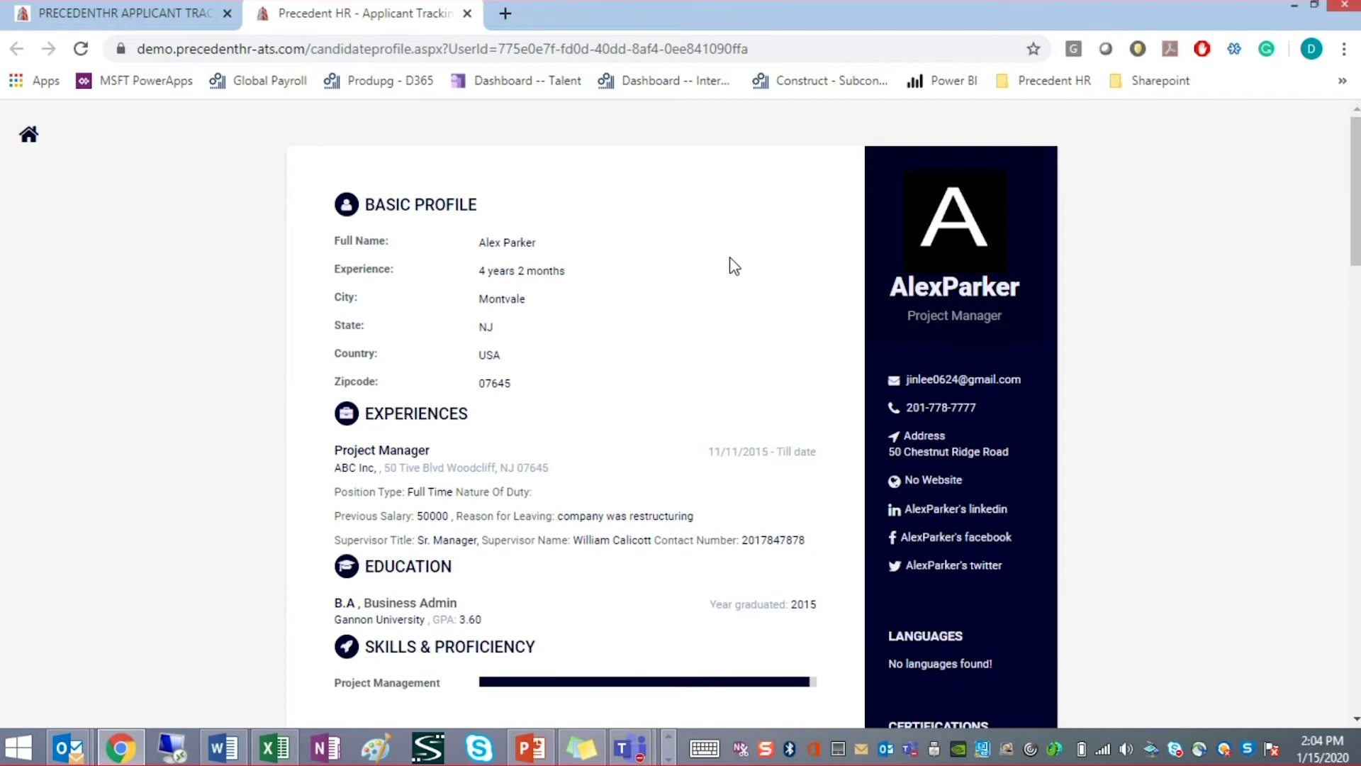
scroll(731, 267, down, 1)
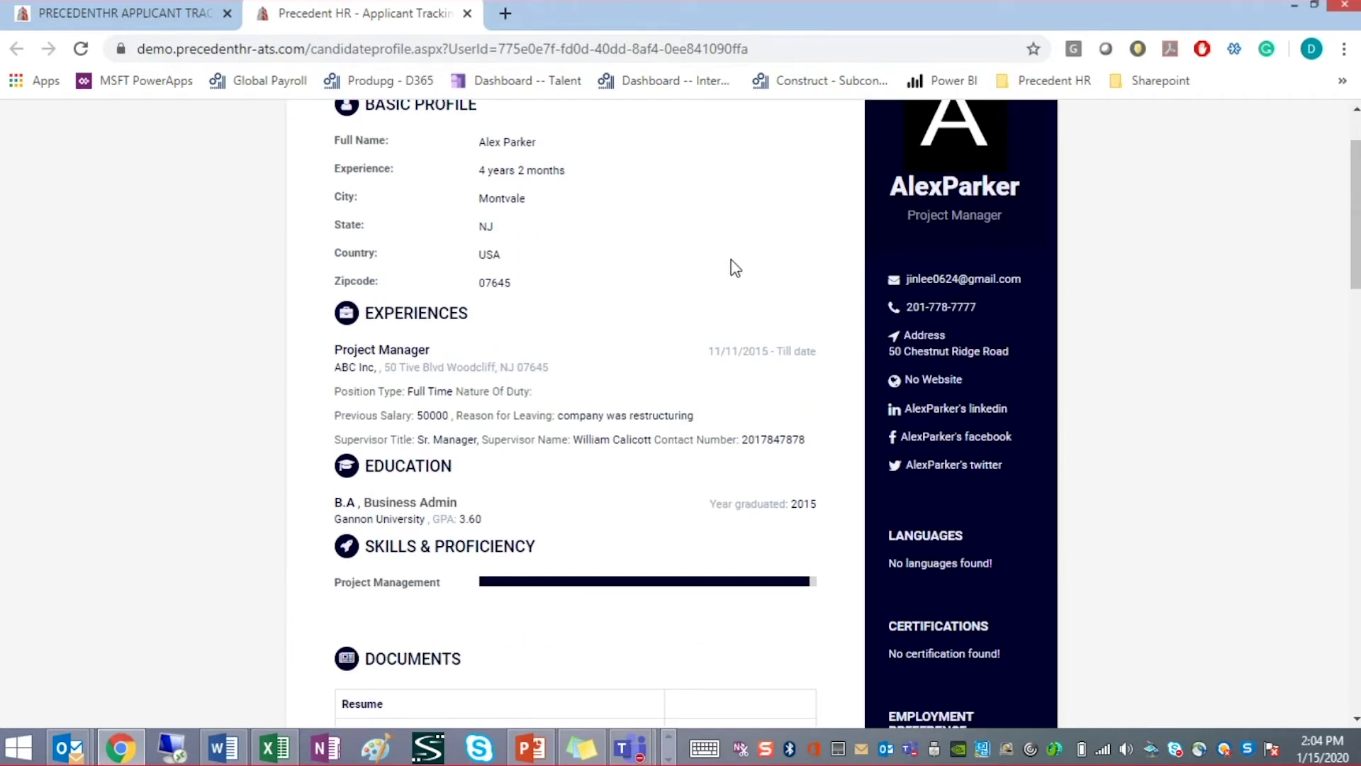
scroll(735, 268, up, 1)
scroll(735, 268, down, 1)
scroll(659, 436, down, 4)
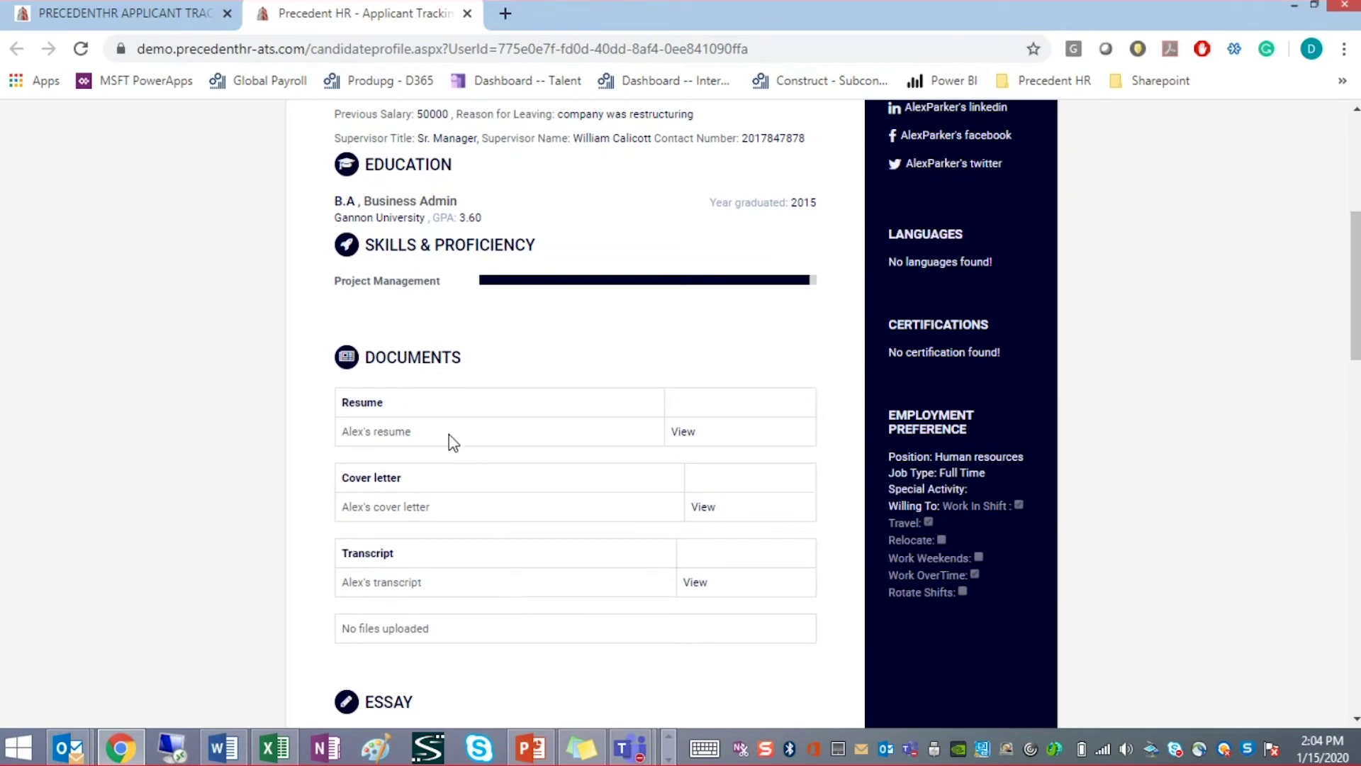
scroll(570, 565, down, 5)
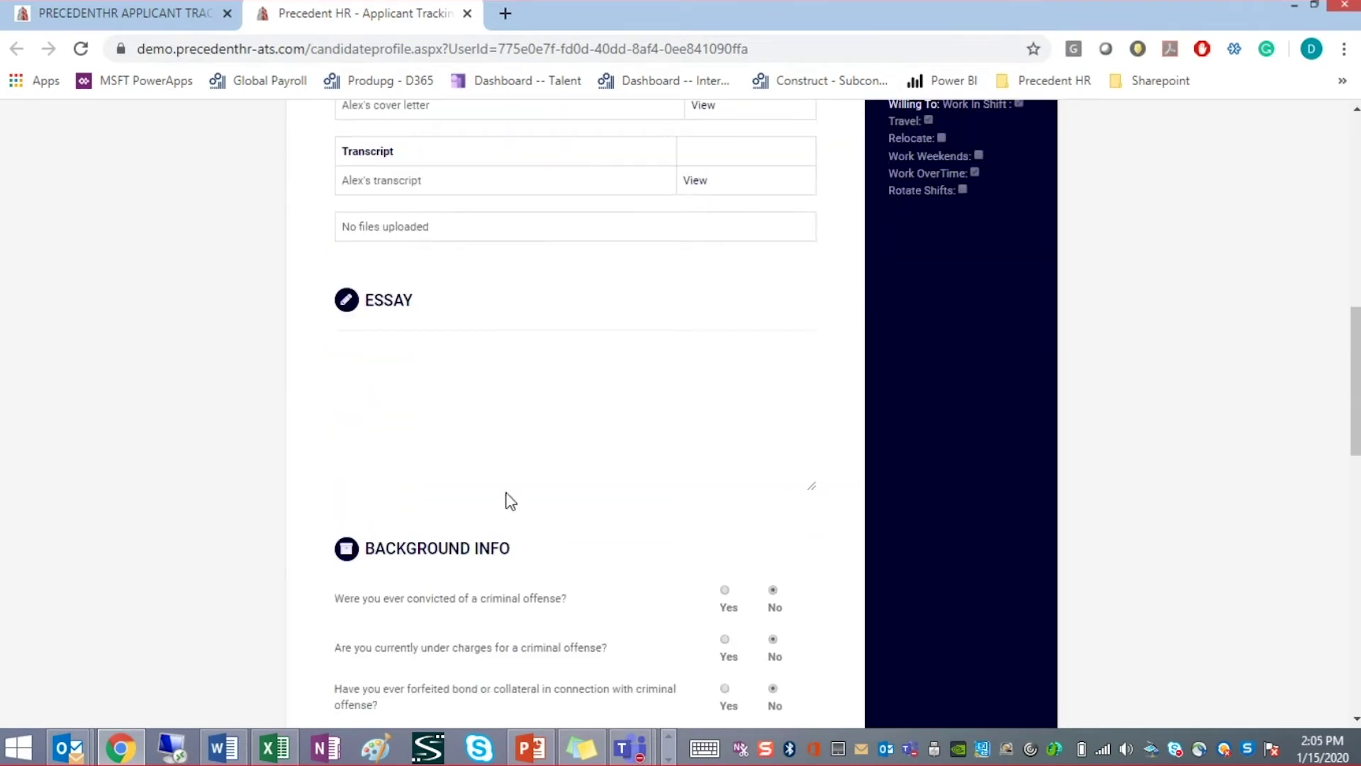
scroll(623, 465, down, 4)
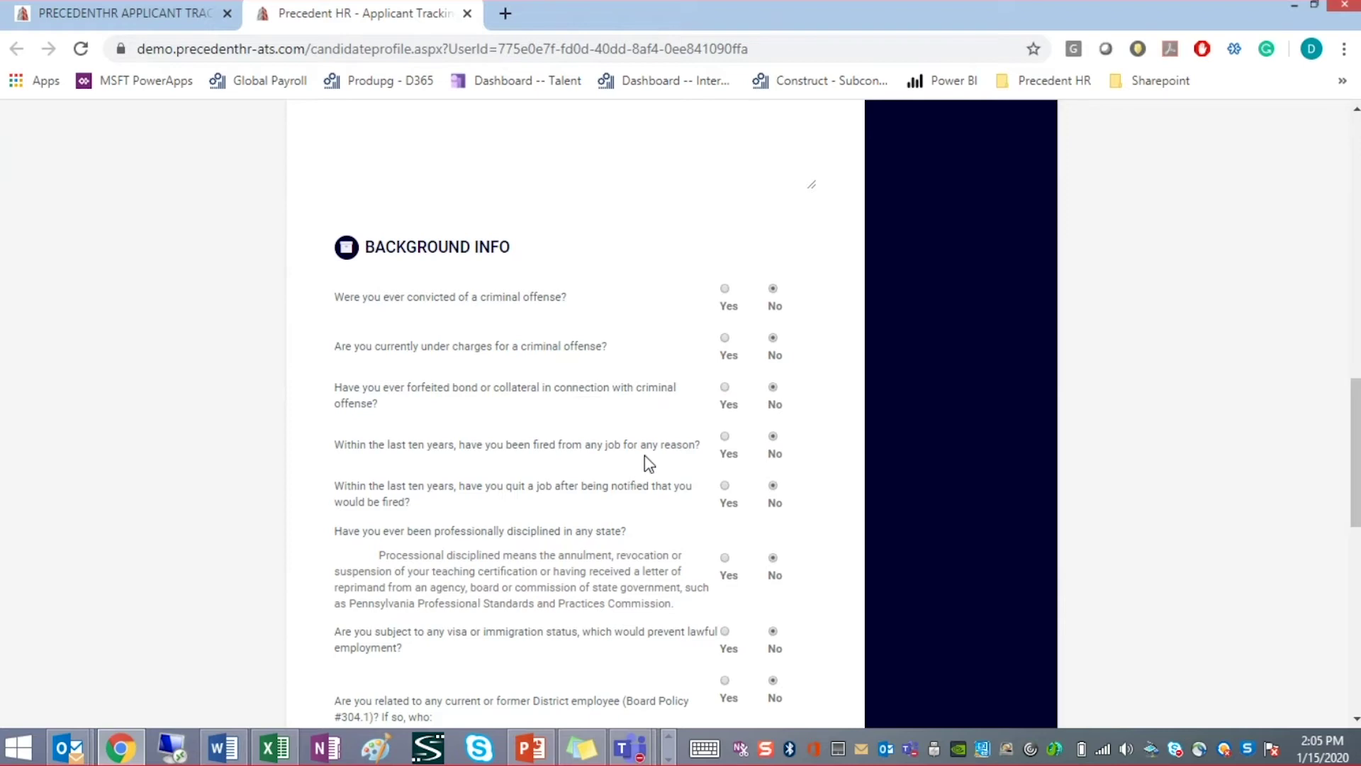
scroll(646, 454, down, 4)
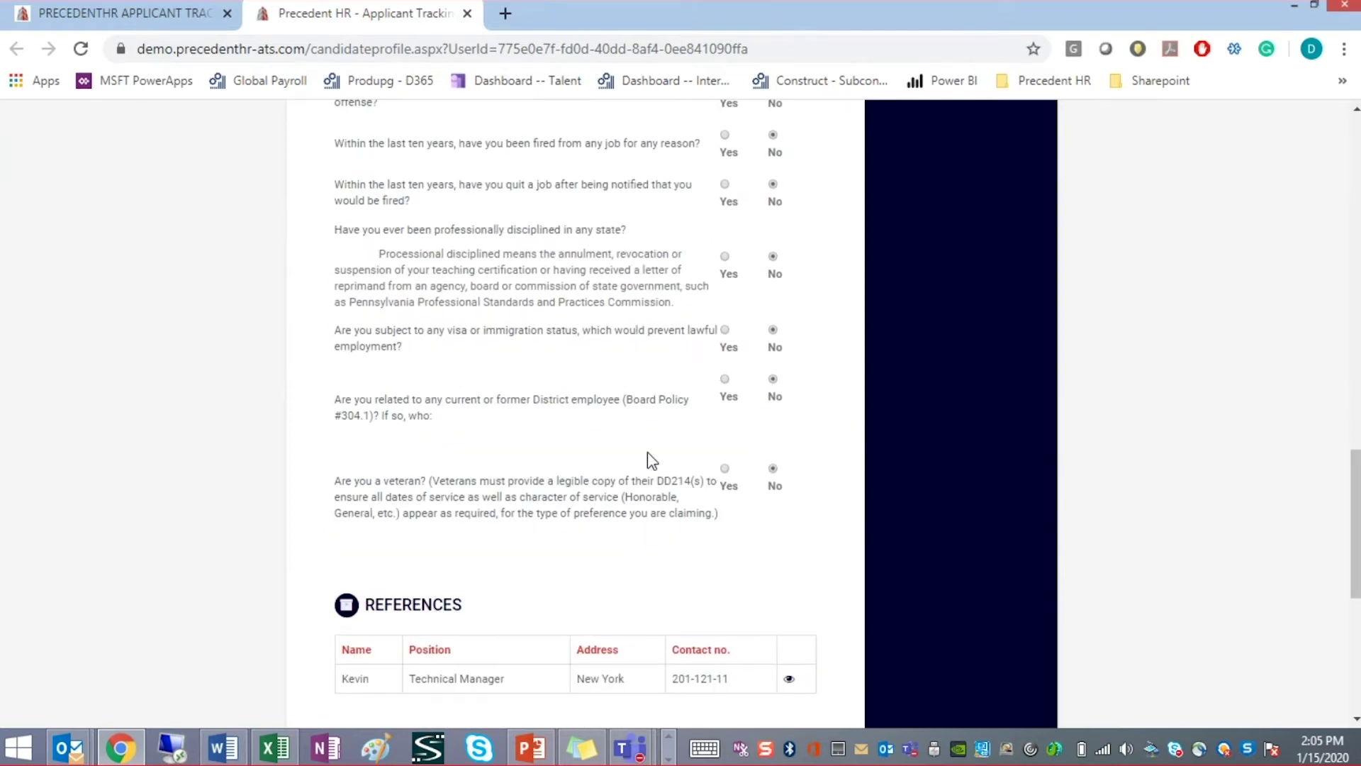
scroll(648, 457, down, 3)
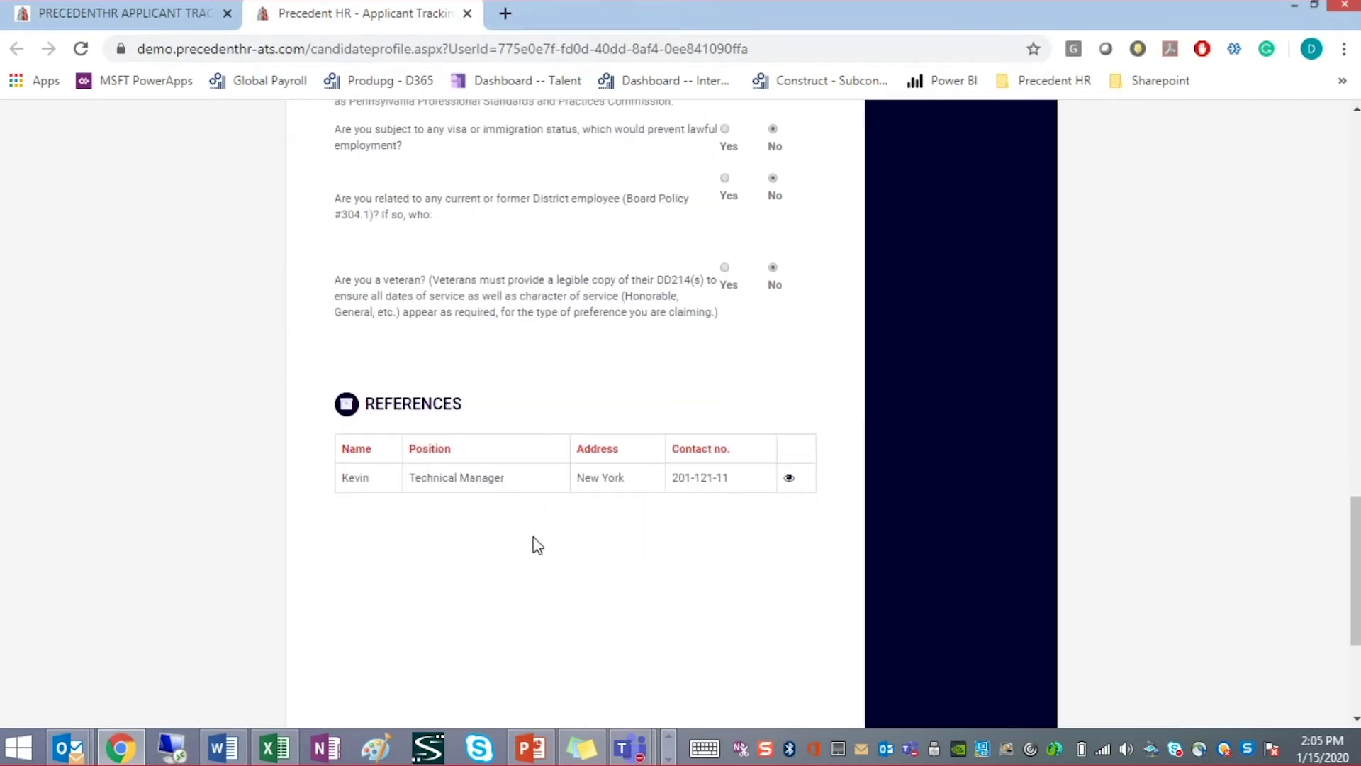
scroll(609, 542, up, 15)
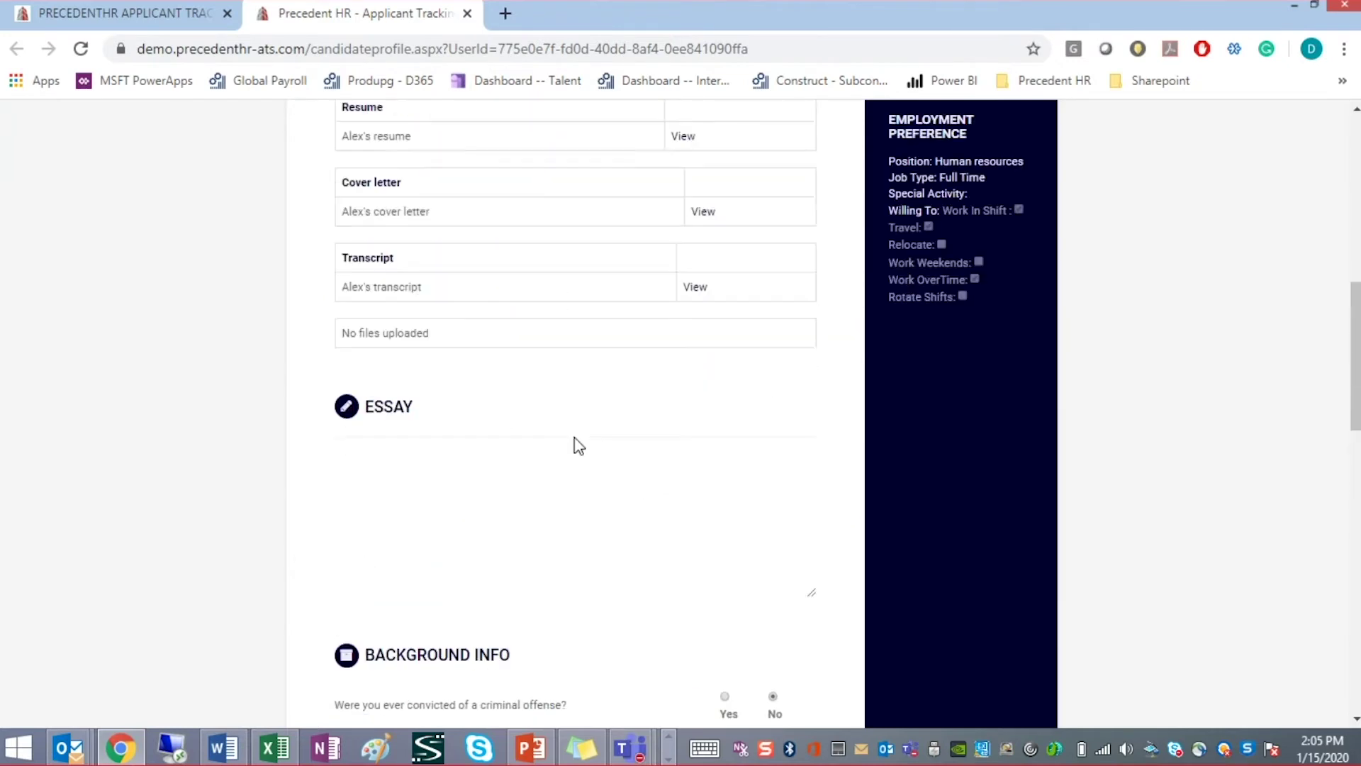
click(467, 13)
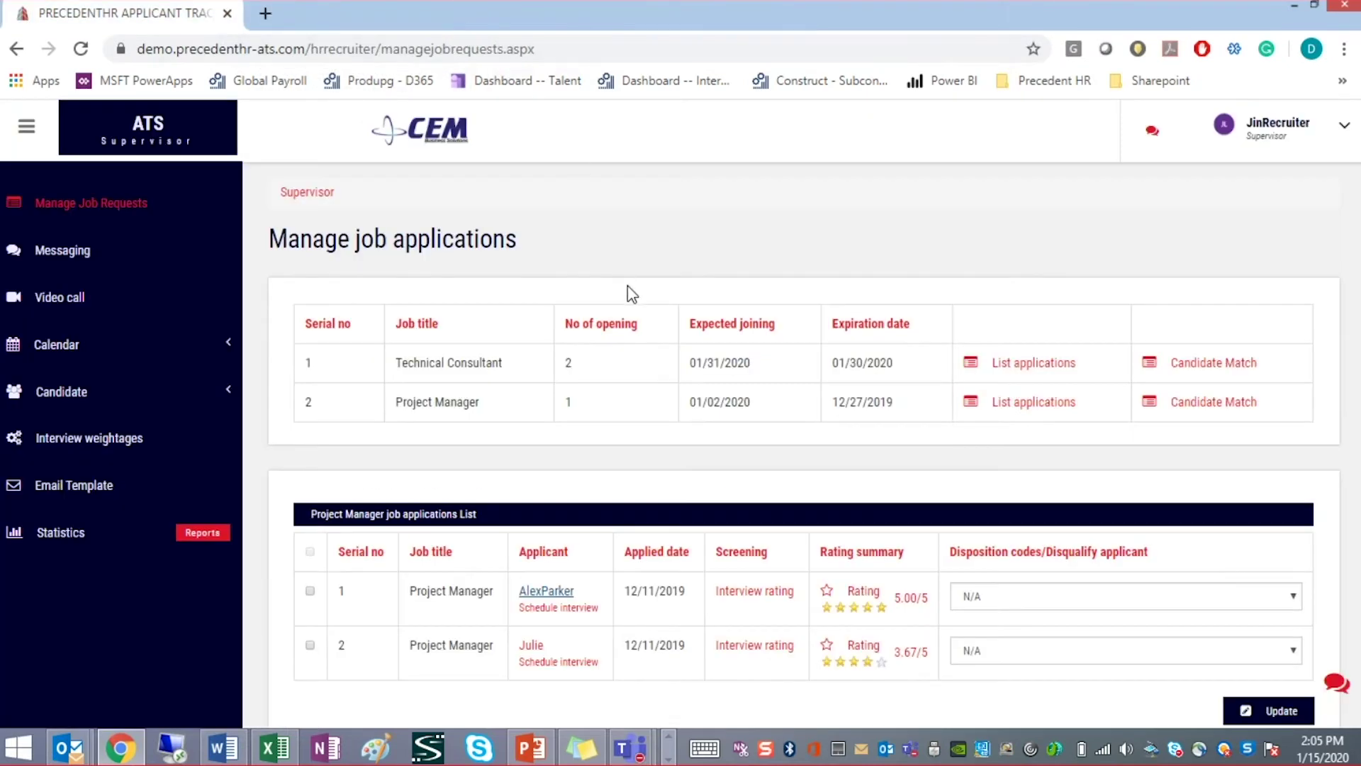
- Open interview scheduling for the first Project Manager applicant and close the sign-in page without signing in
click(574, 609)
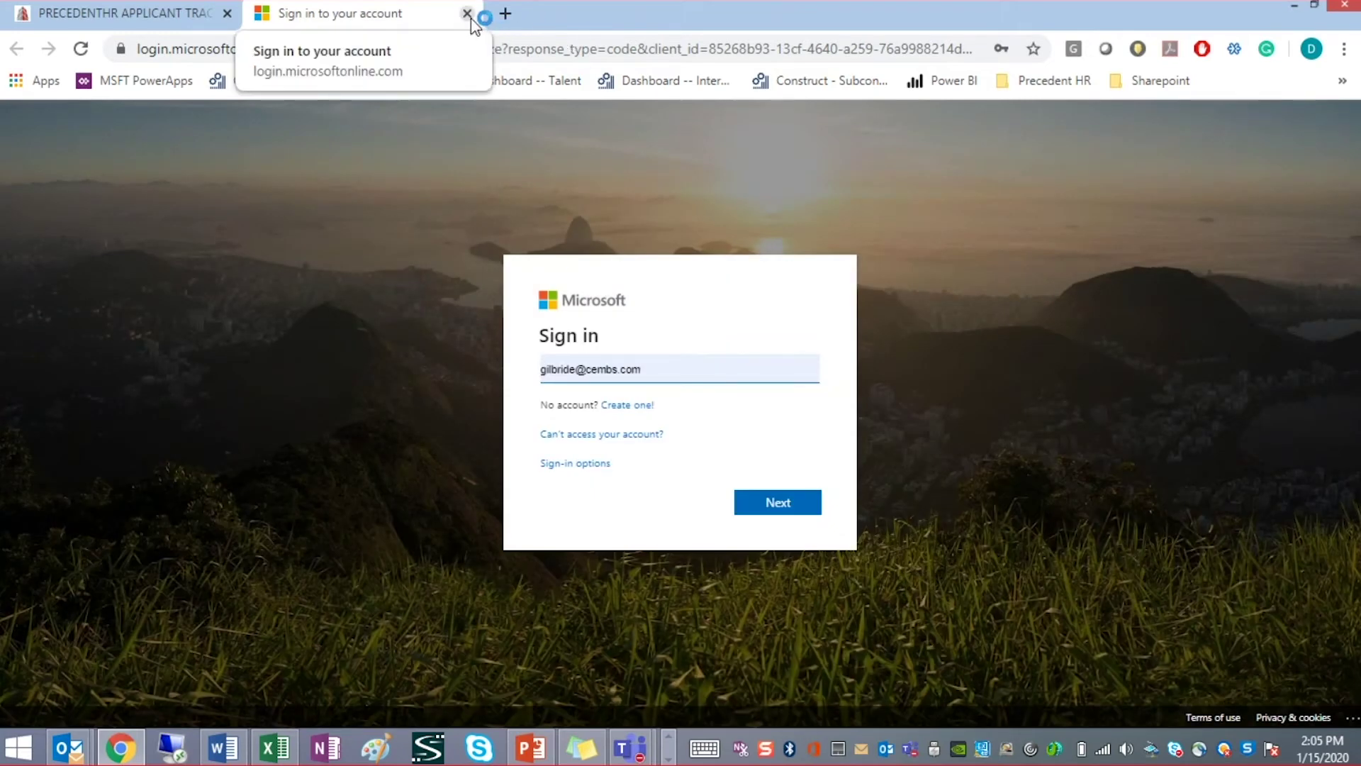
click(467, 13)
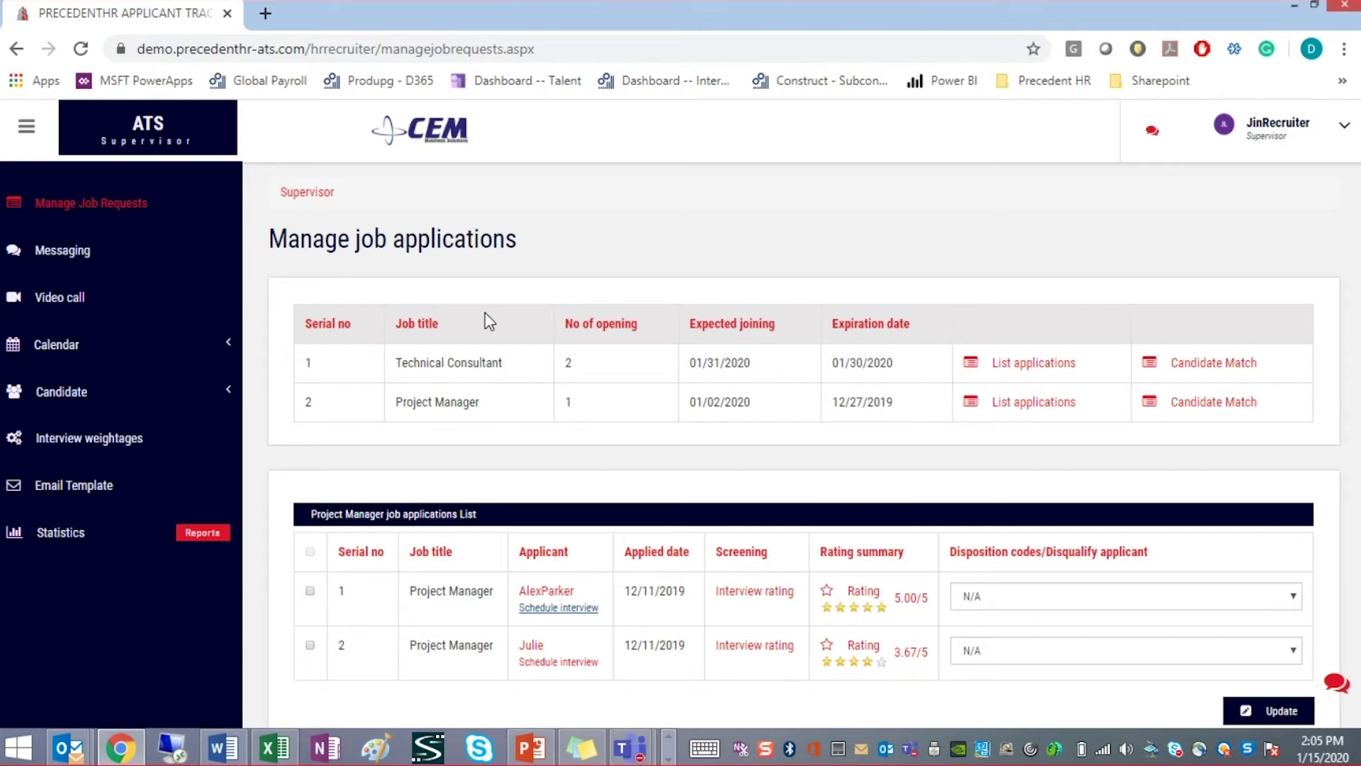
- Review the first Project Manager applicant's interview rating, including candidate review, notes and skills review, and close it
click(762, 603)
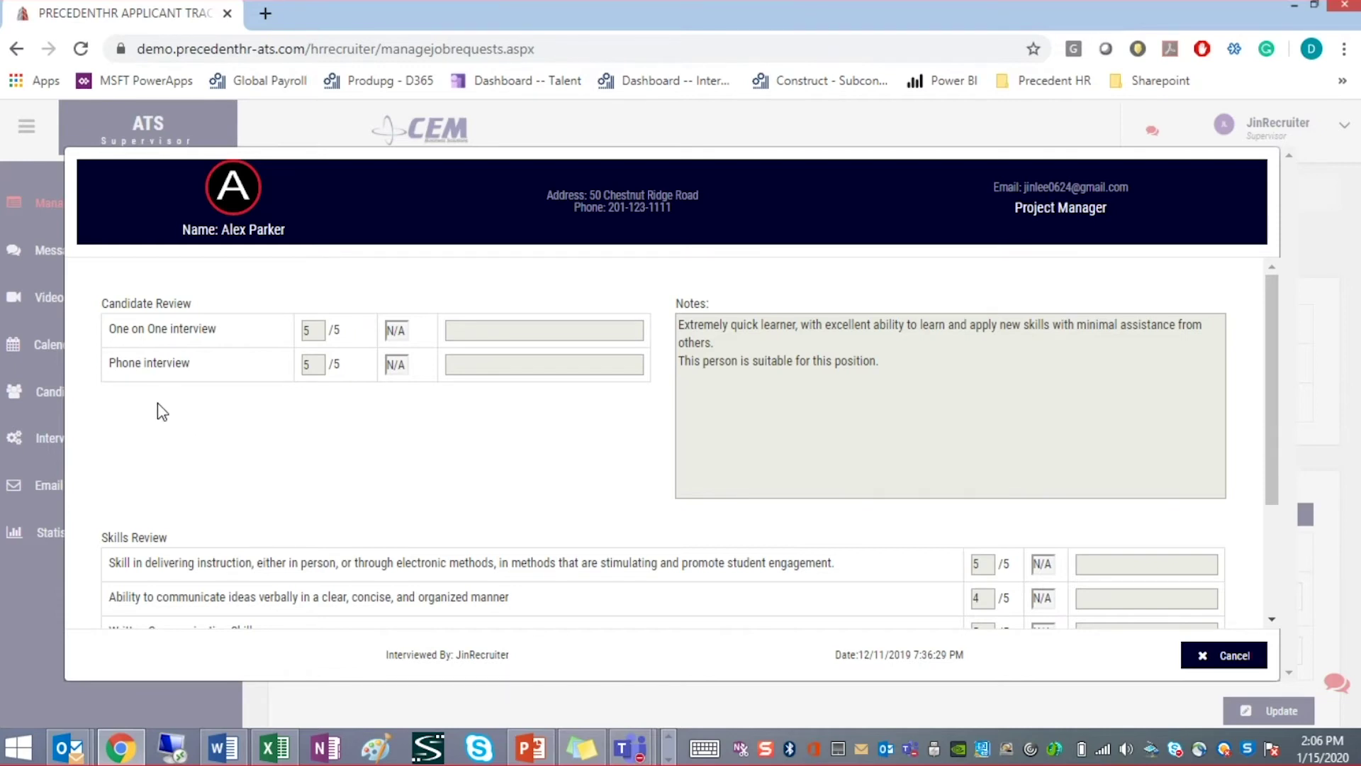
scroll(462, 466, down, 2)
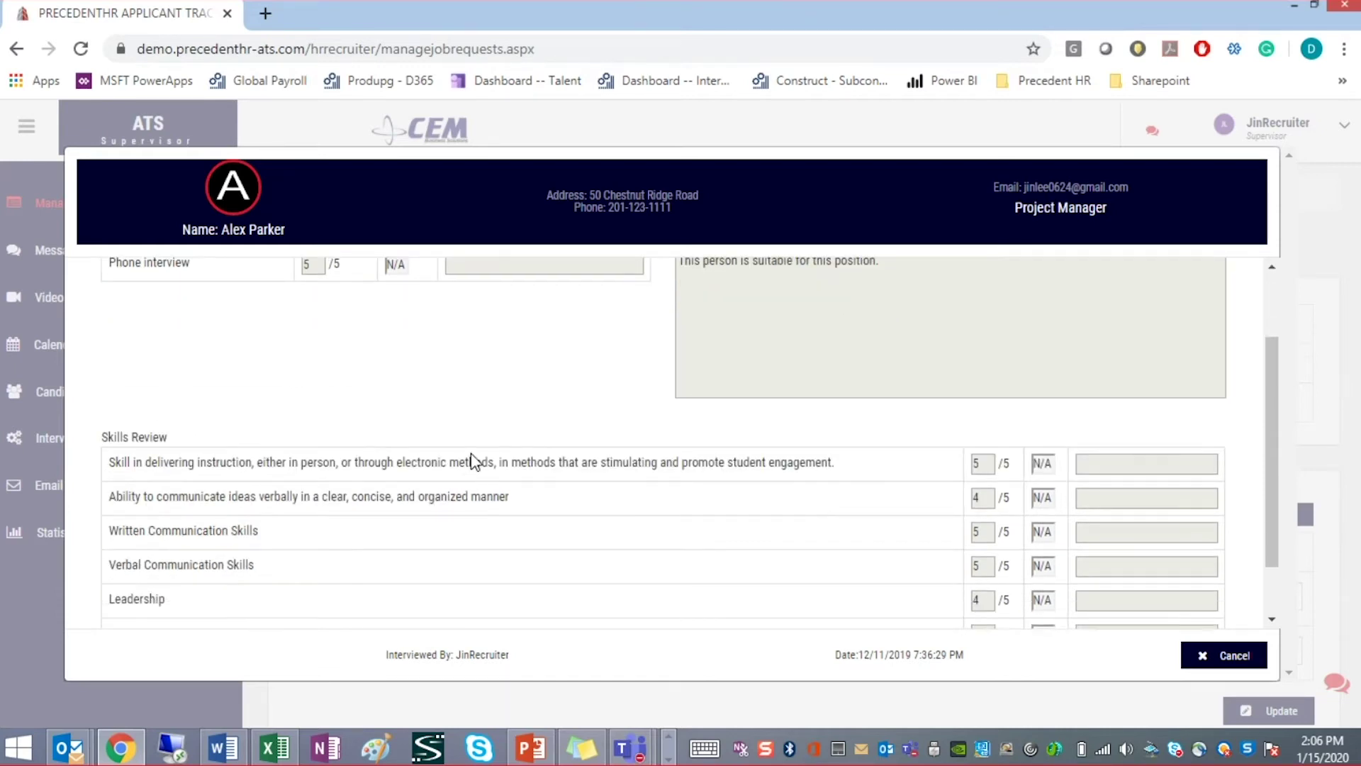
scroll(473, 461, up, 2)
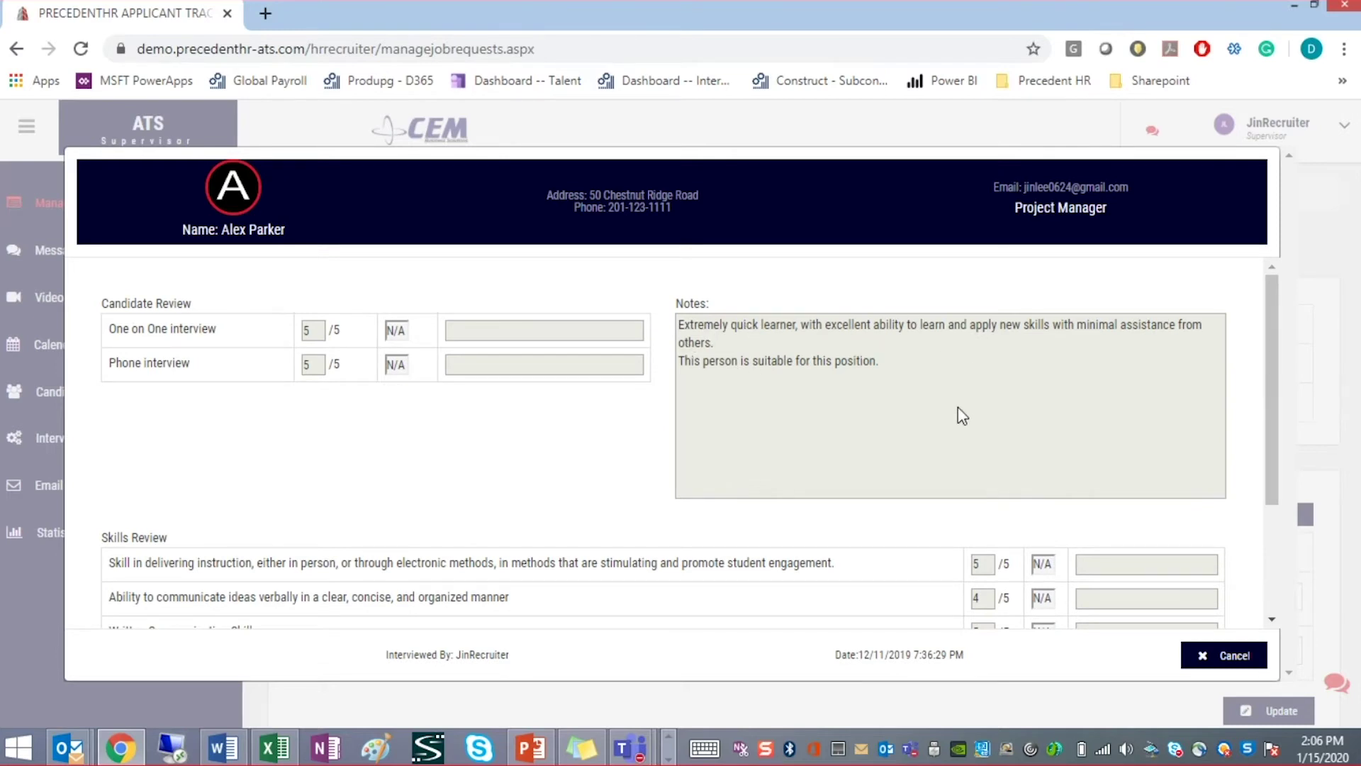
scroll(957, 410, down, 2)
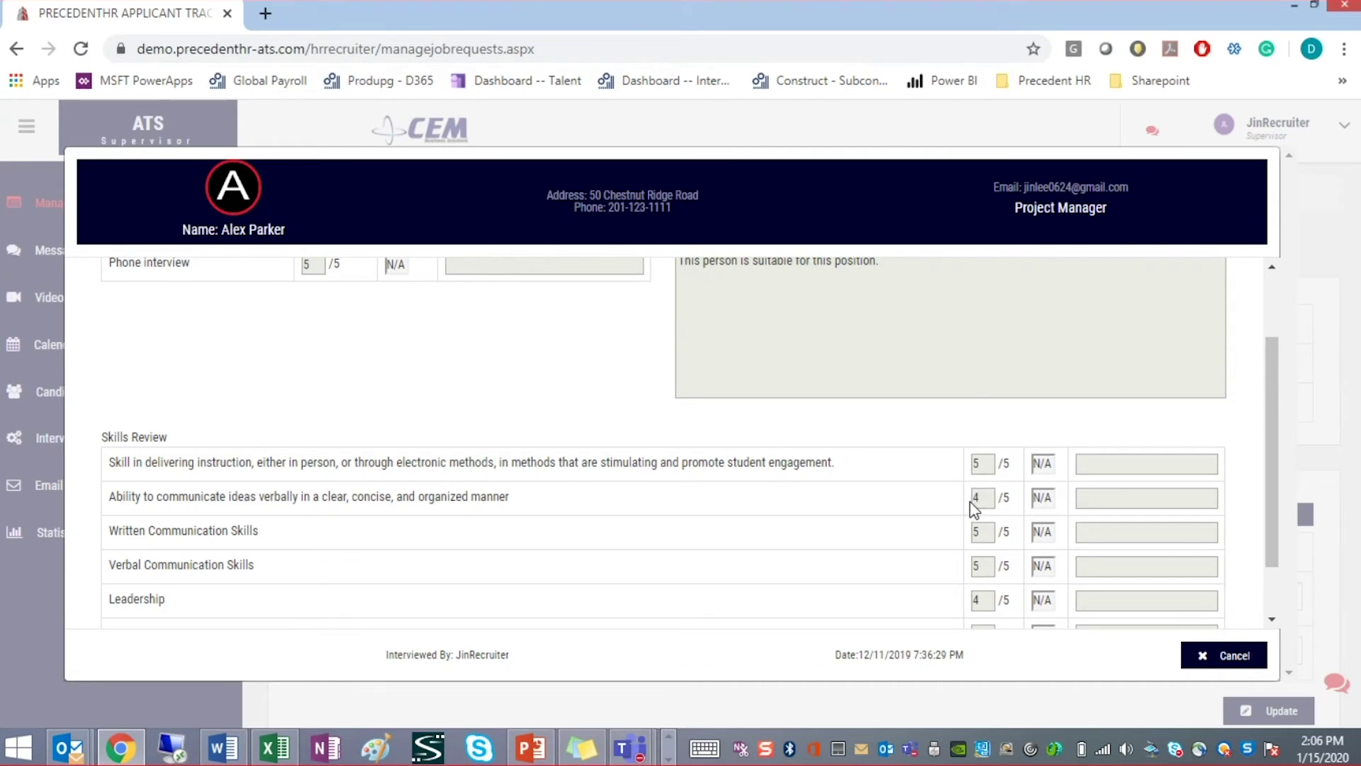
scroll(936, 496, down, 2)
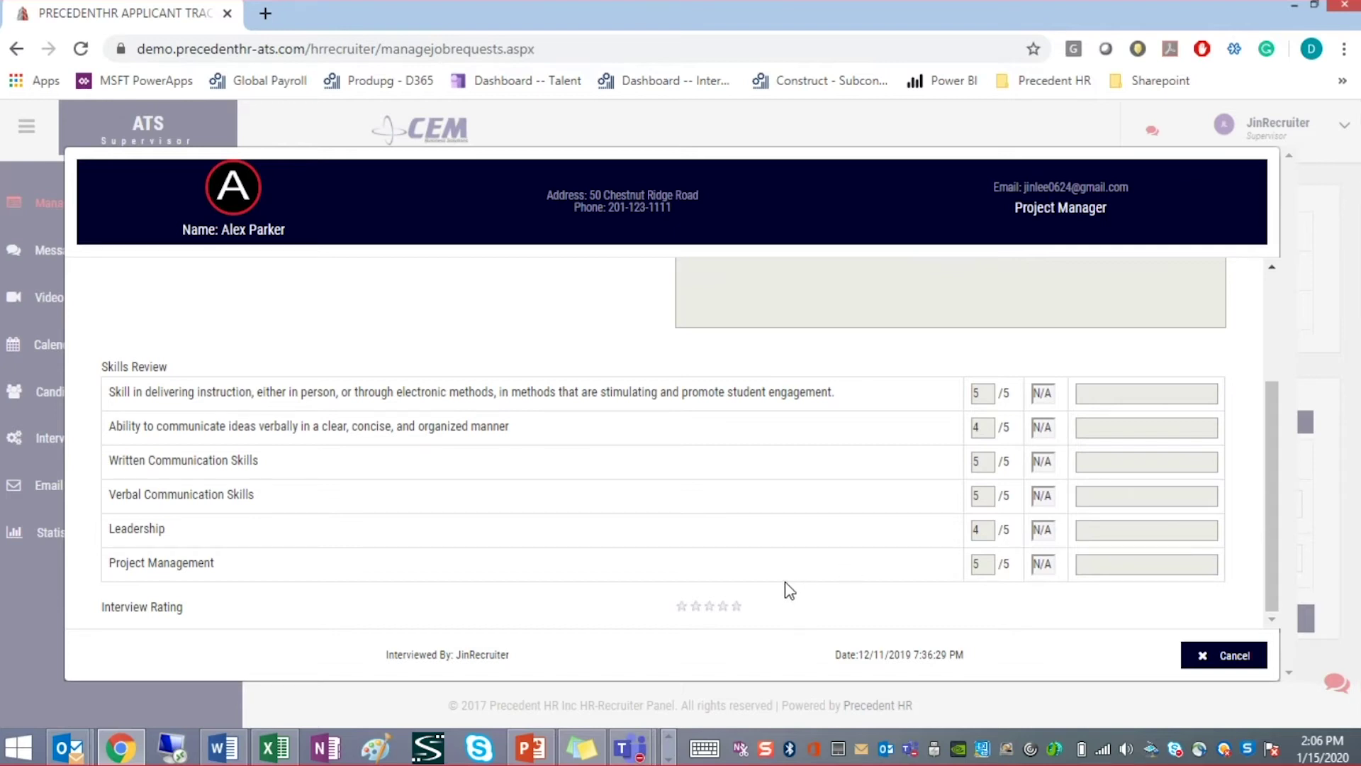
scroll(791, 582, up, 4)
click(1195, 655)
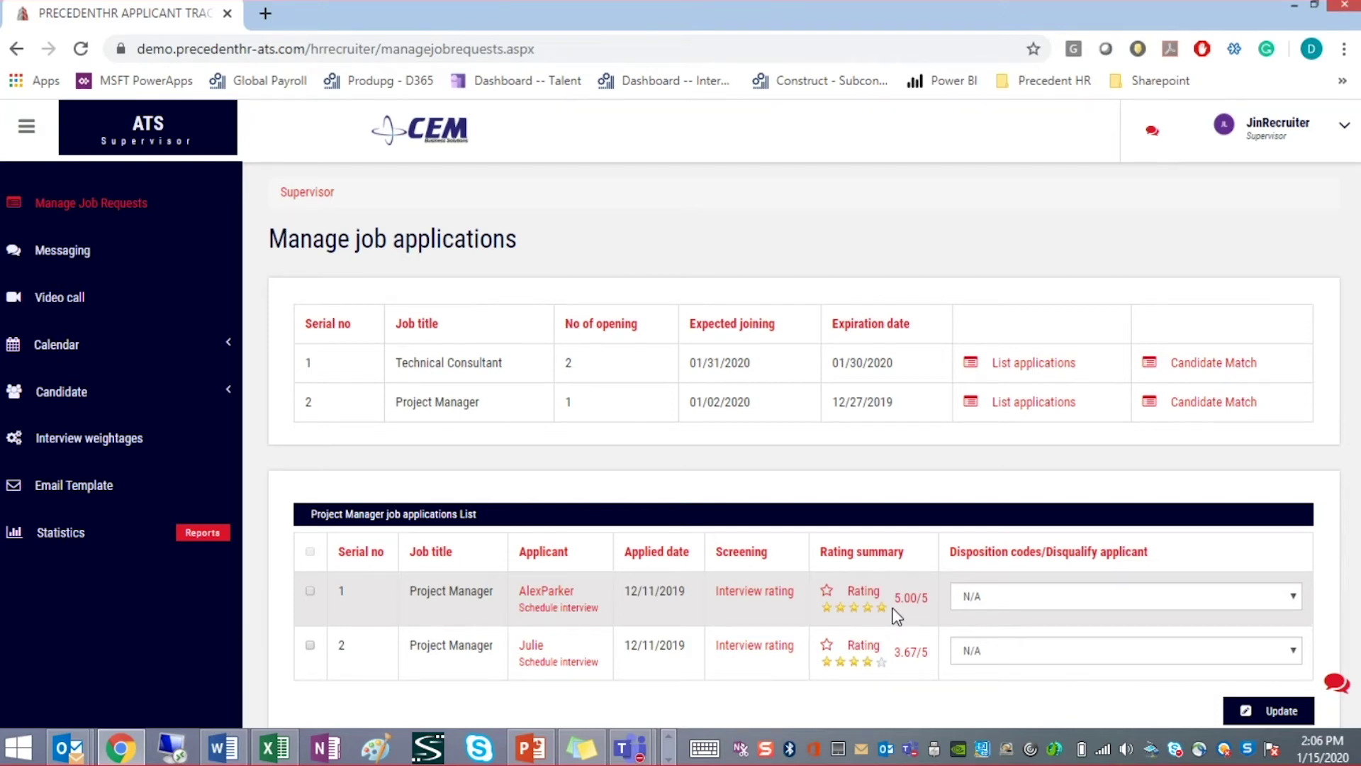
- View the disposition codes available for the first Project Manager applicant without choosing one
click(1295, 603)
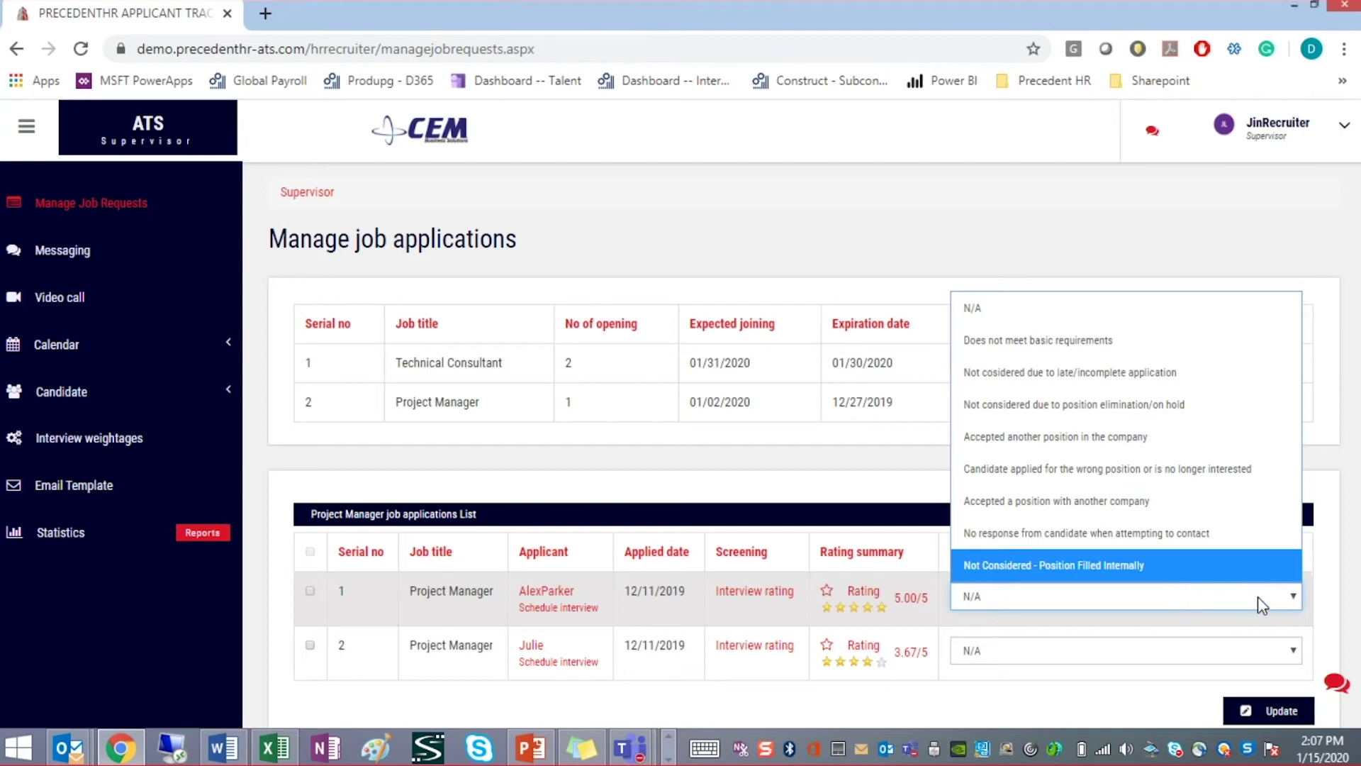
click(1270, 226)
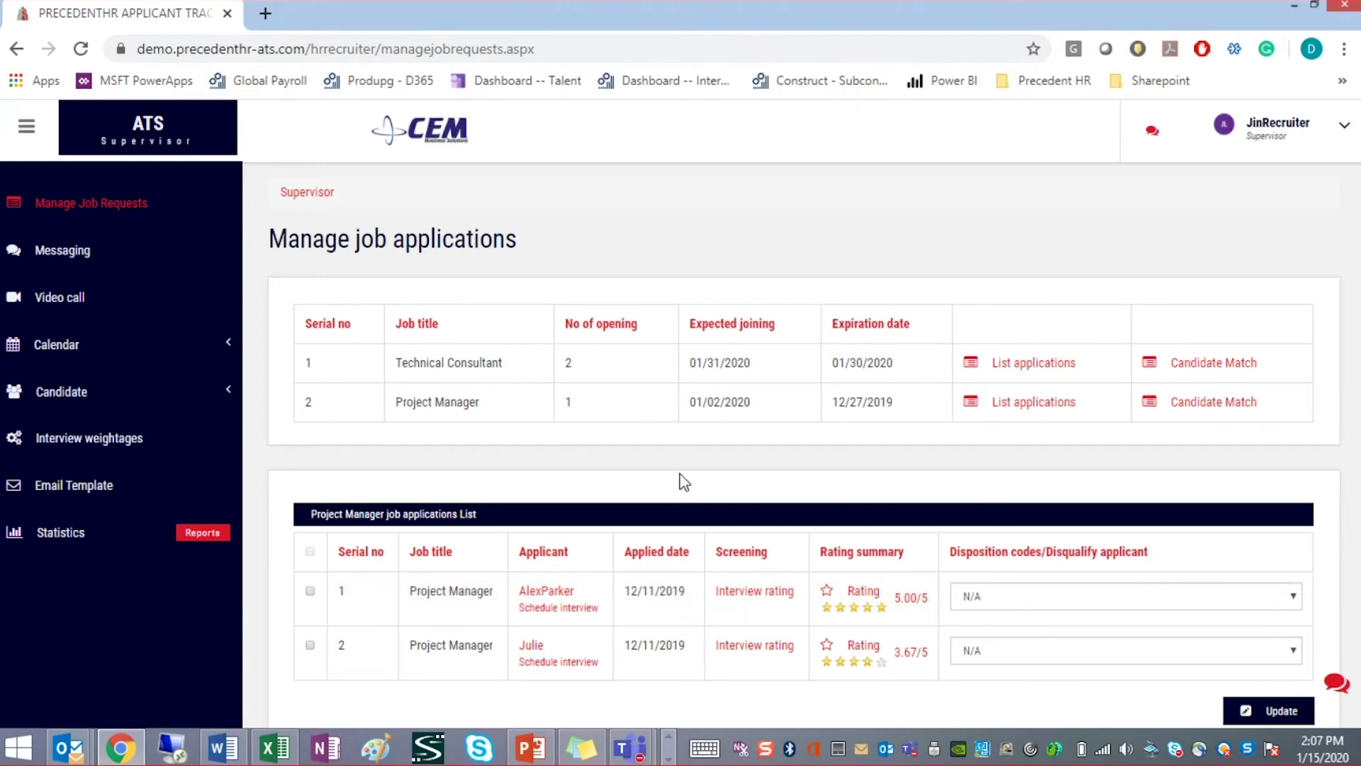
- In the video interview schedule, set up an appointment form for the Project Manager position with the last listed applicant
click(56, 301)
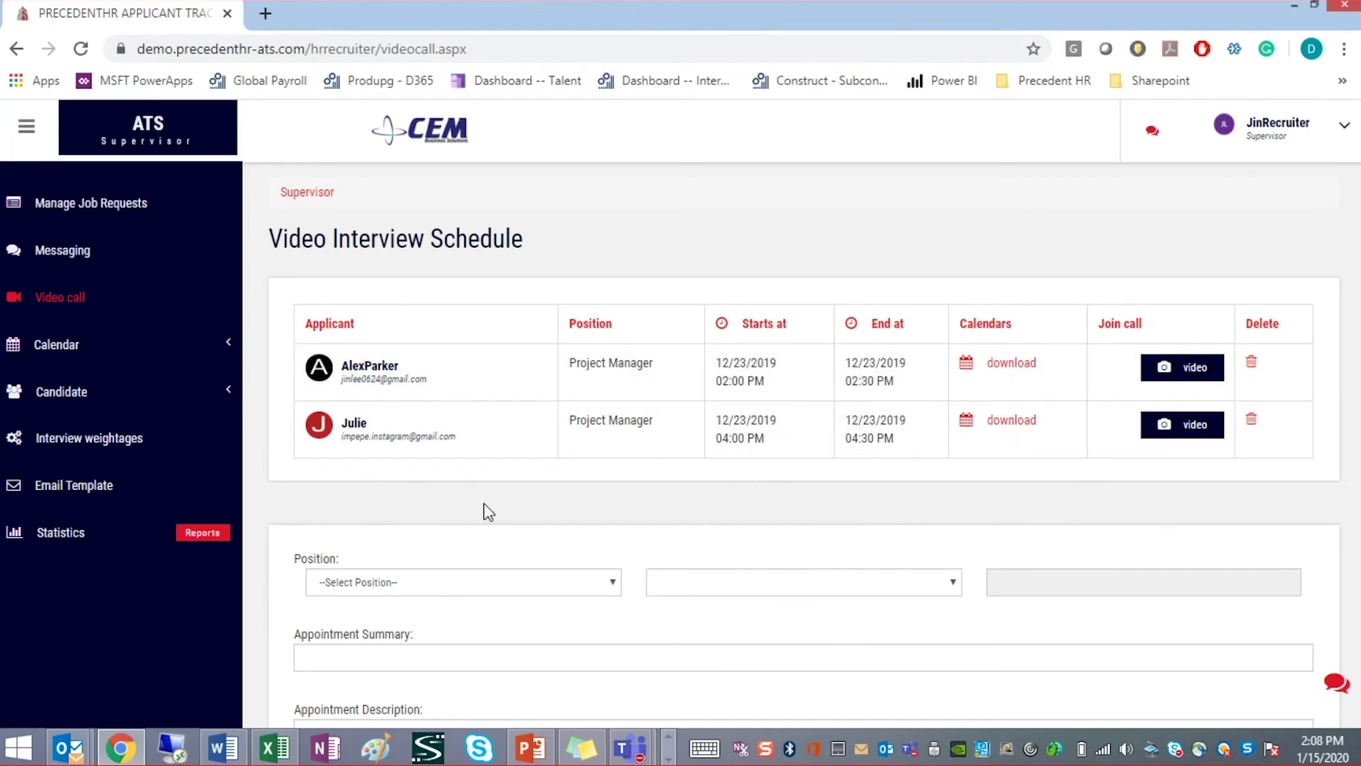
click(617, 587)
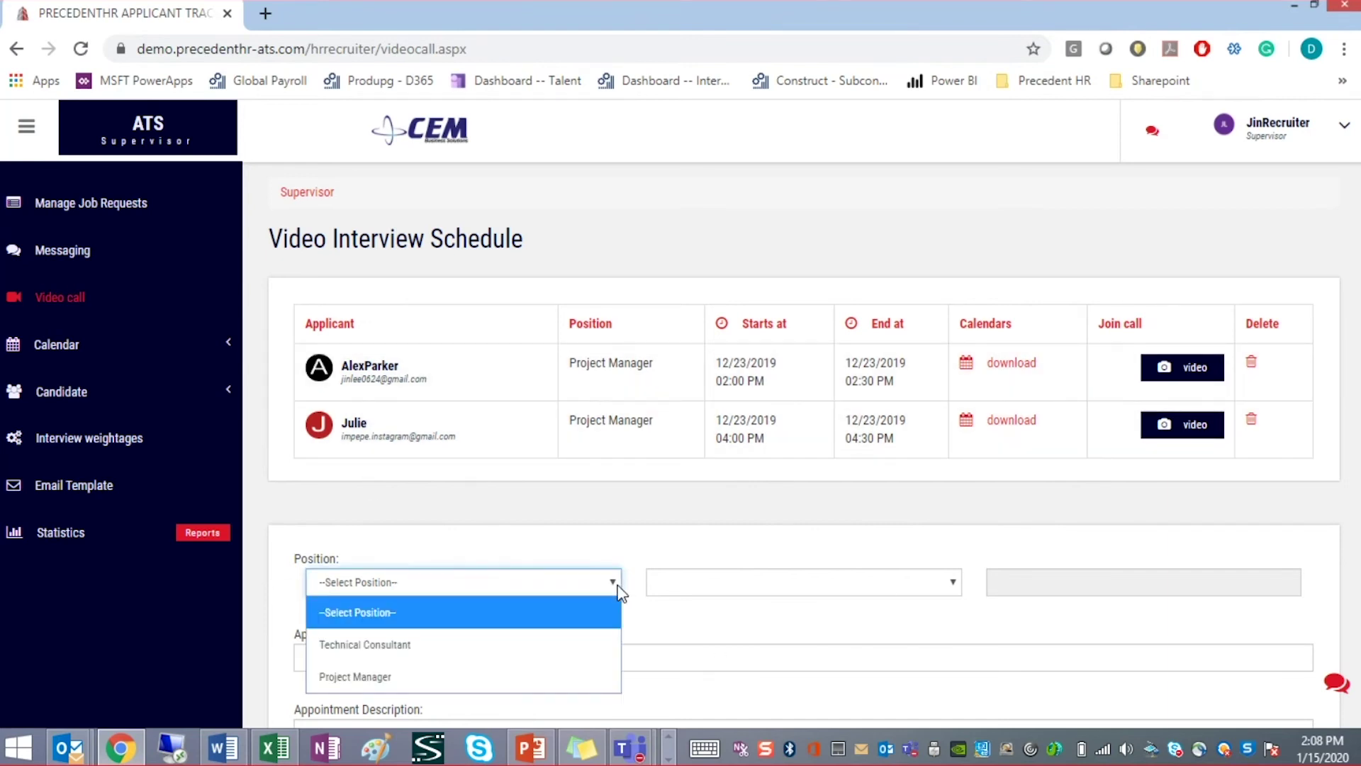
click(569, 671)
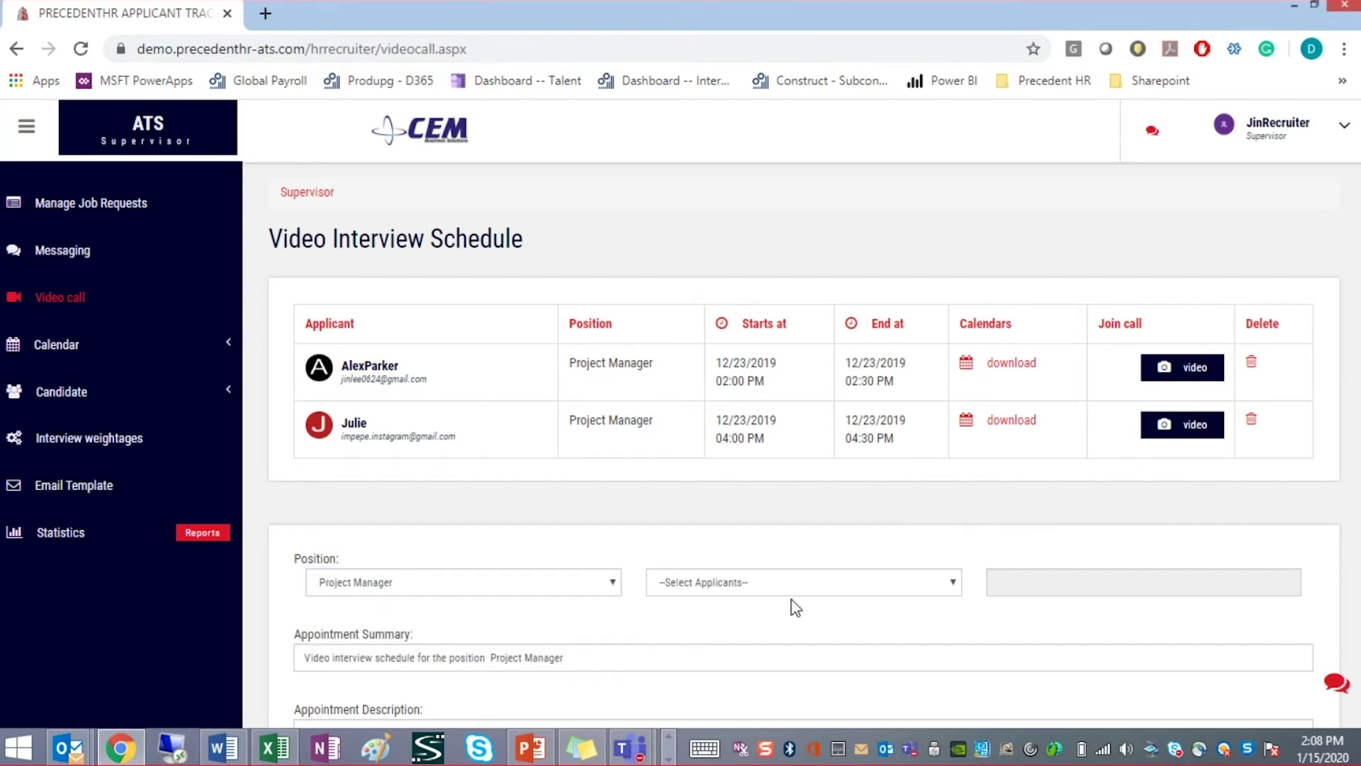
click(954, 583)
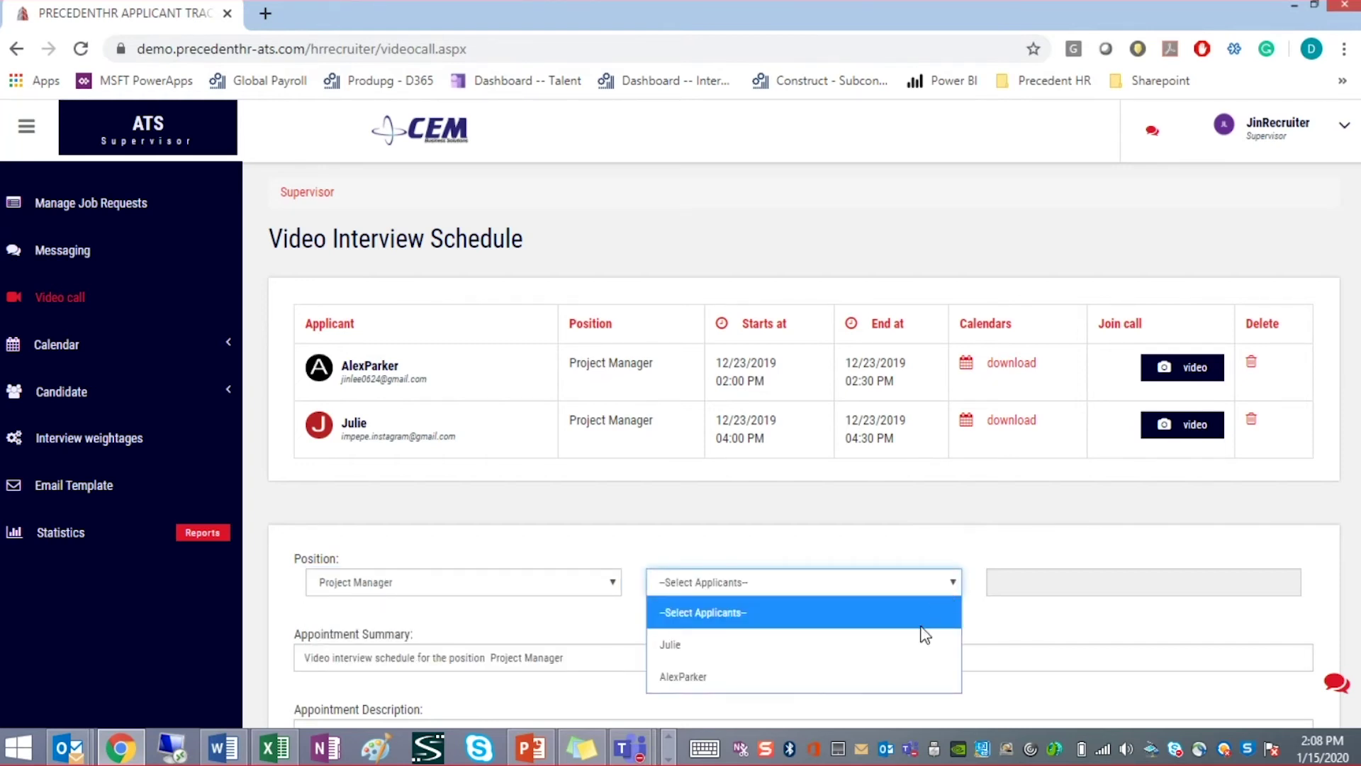
click(904, 672)
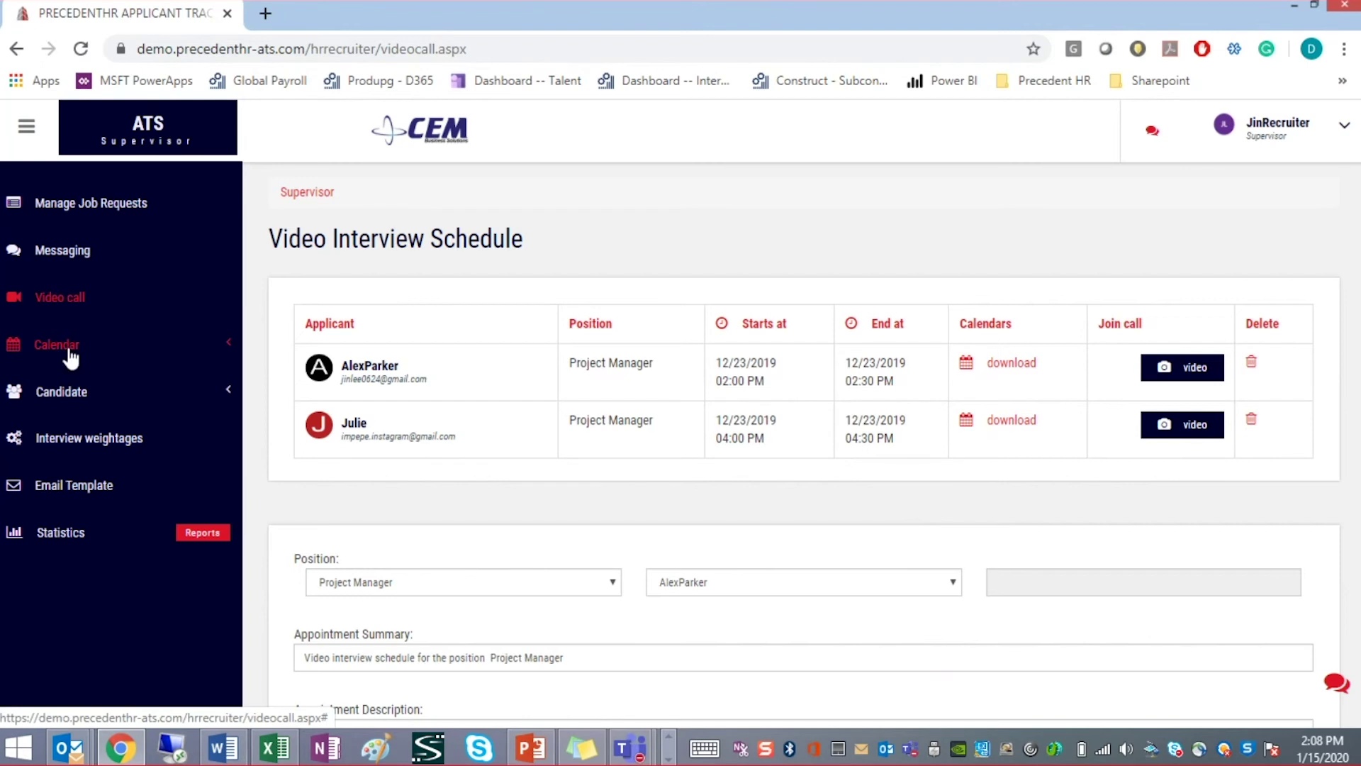
- Open the candidate search page
click(74, 393)
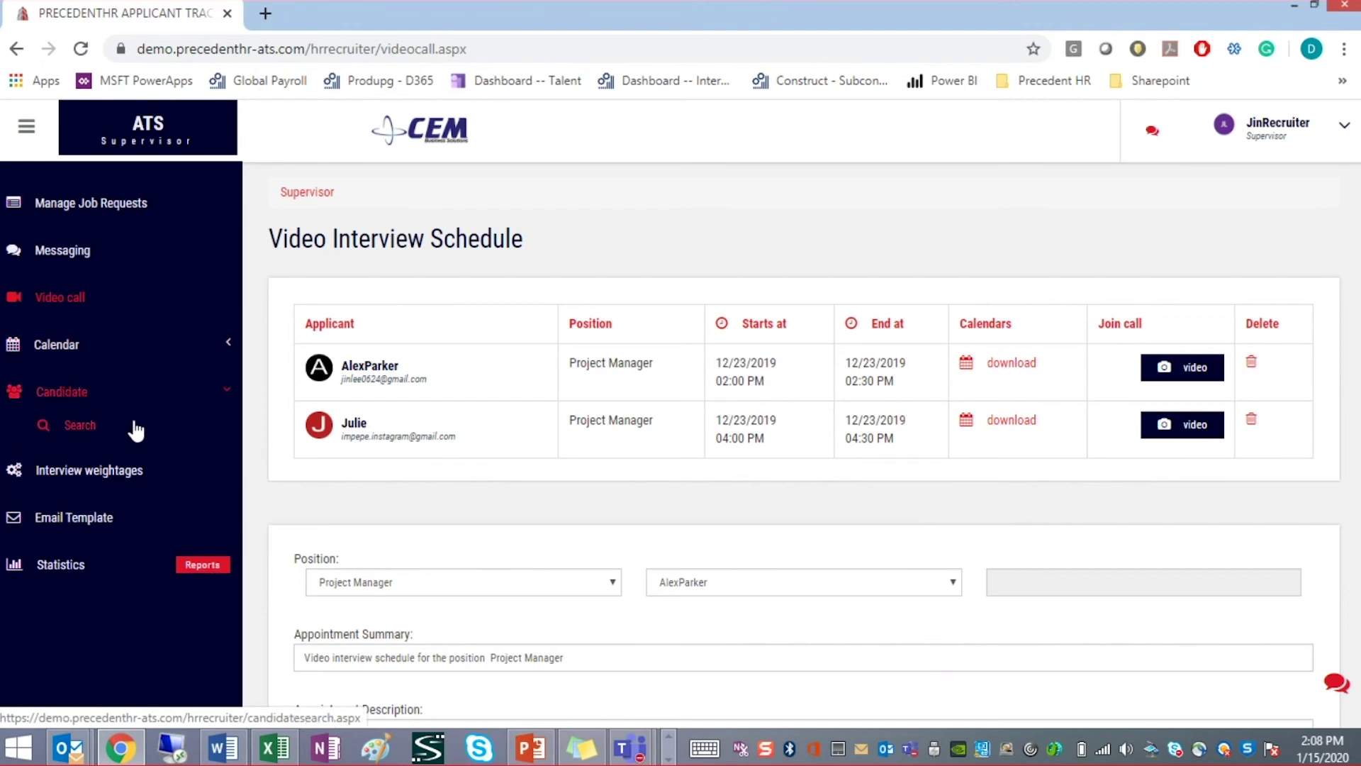
click(74, 397)
click(77, 402)
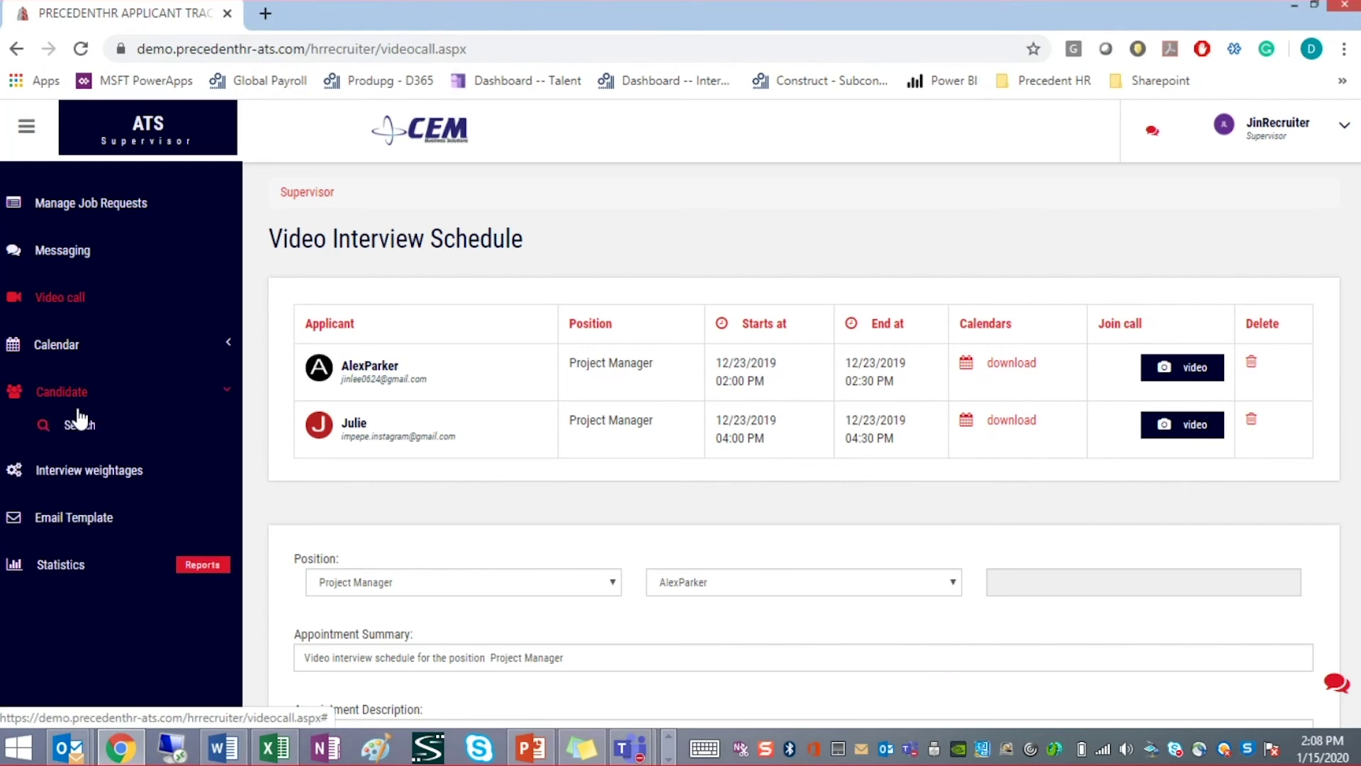
click(82, 427)
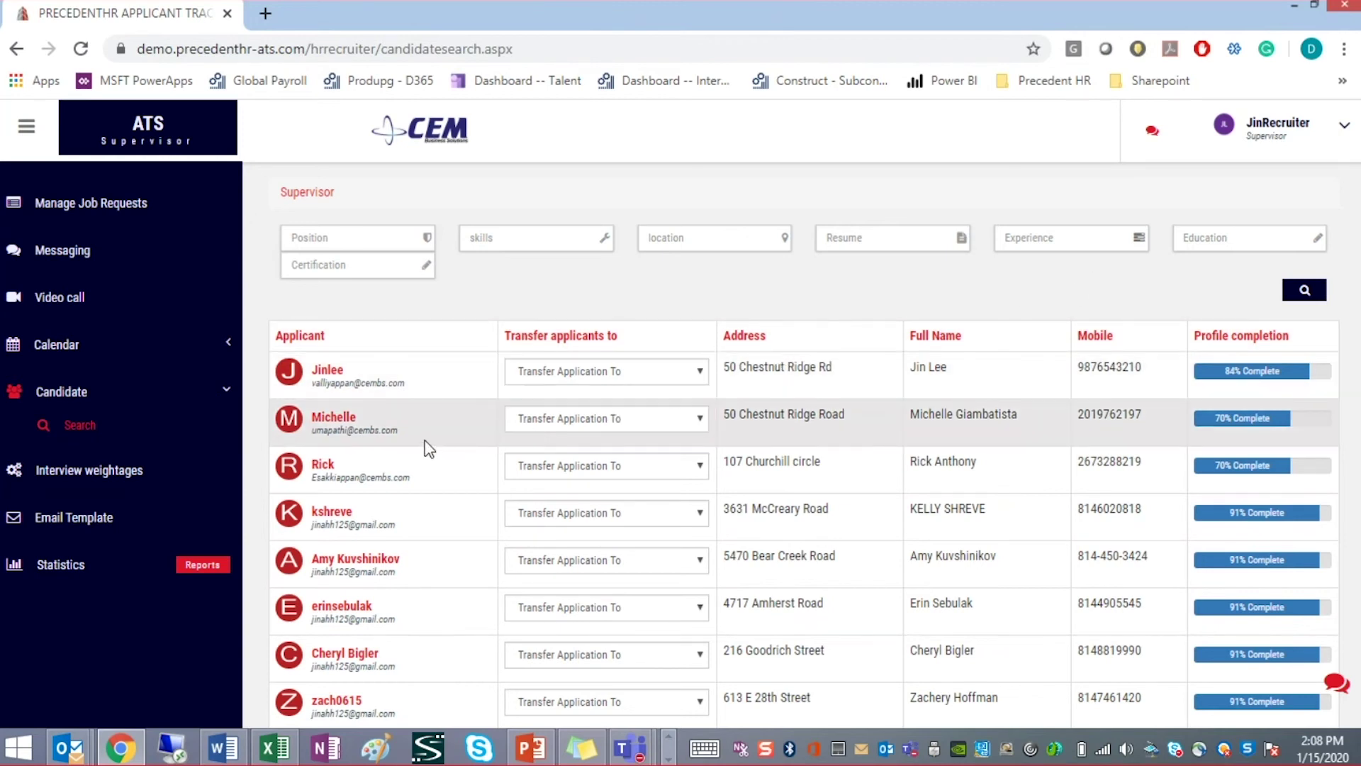
- Check the options for transferring the first three candidates' applications without choosing one
click(700, 419)
click(700, 418)
click(700, 418)
click(700, 418)
click(699, 370)
click(700, 370)
click(700, 470)
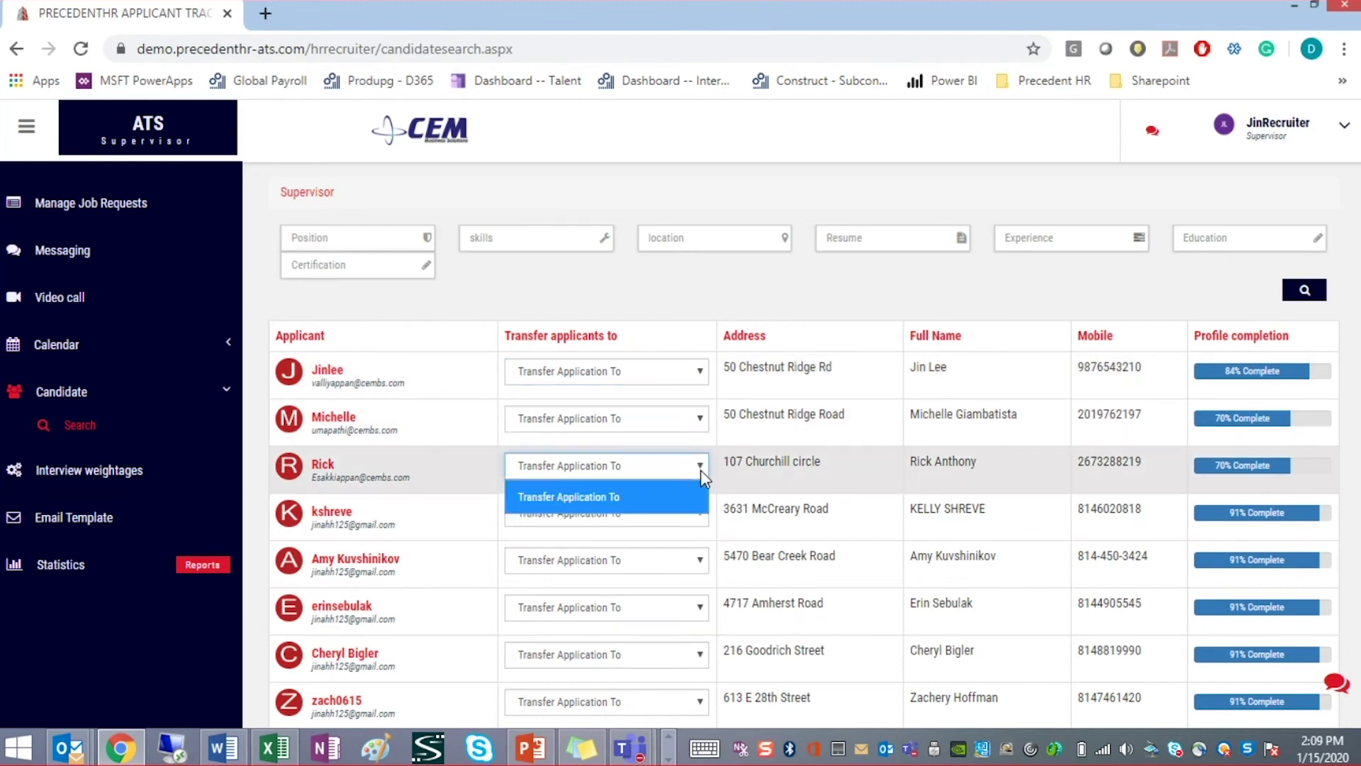
click(700, 470)
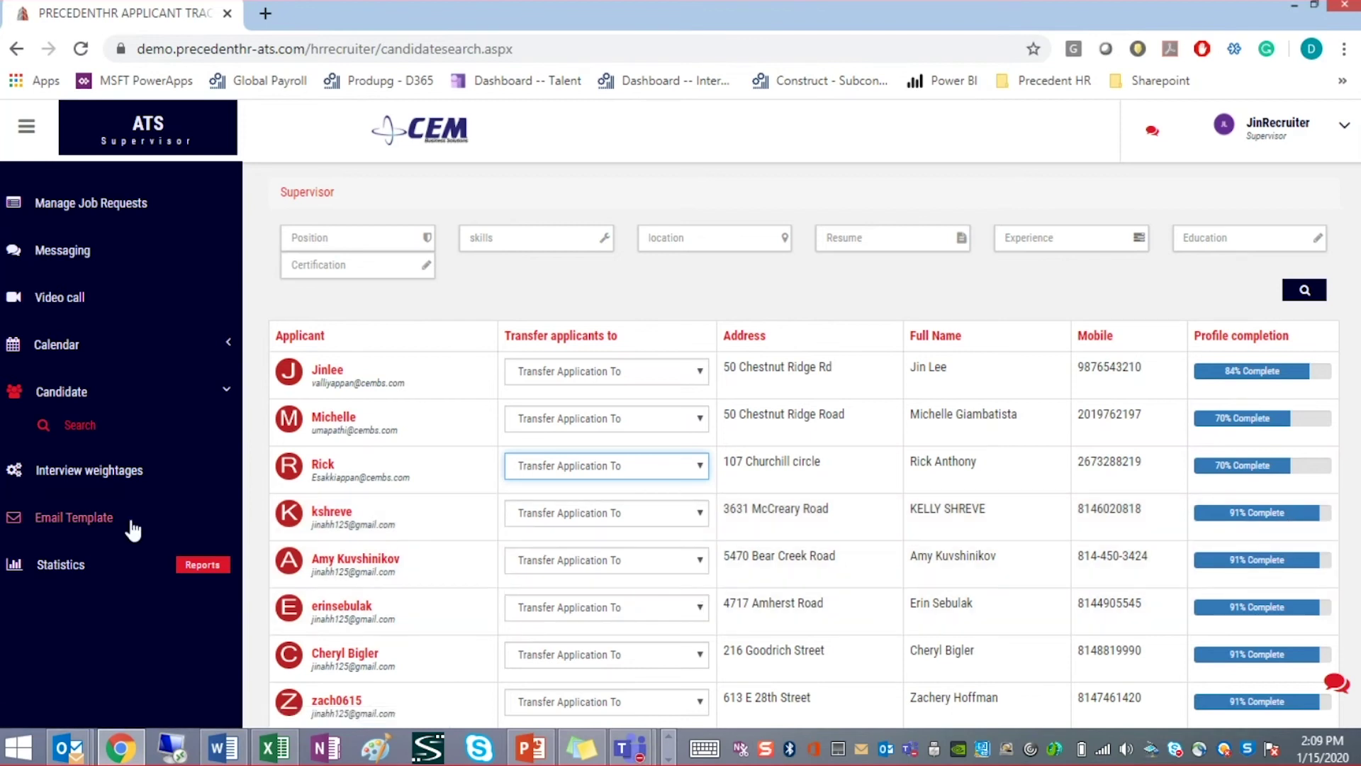
- Open the interview weightages for the Project Manager position and review its candidate review and skills review criteria
click(93, 472)
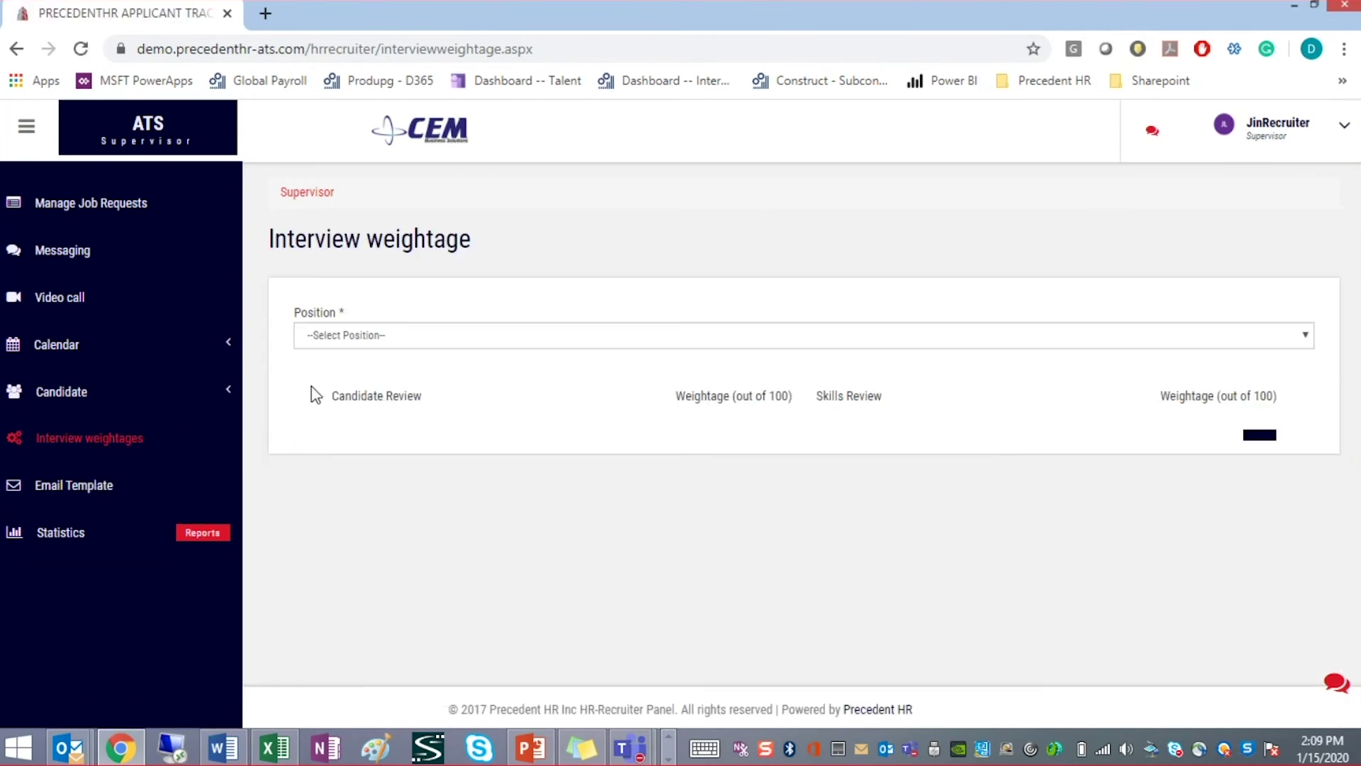
click(1306, 334)
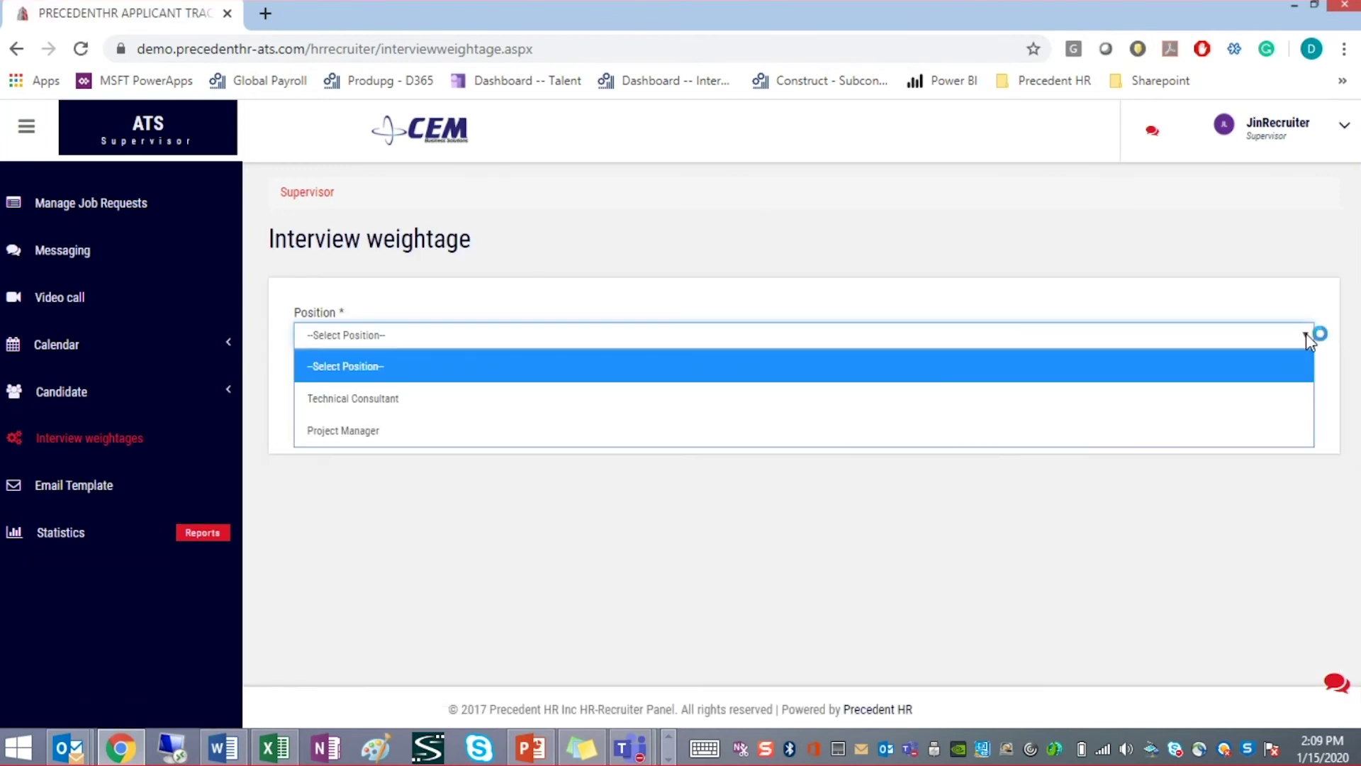
click(354, 432)
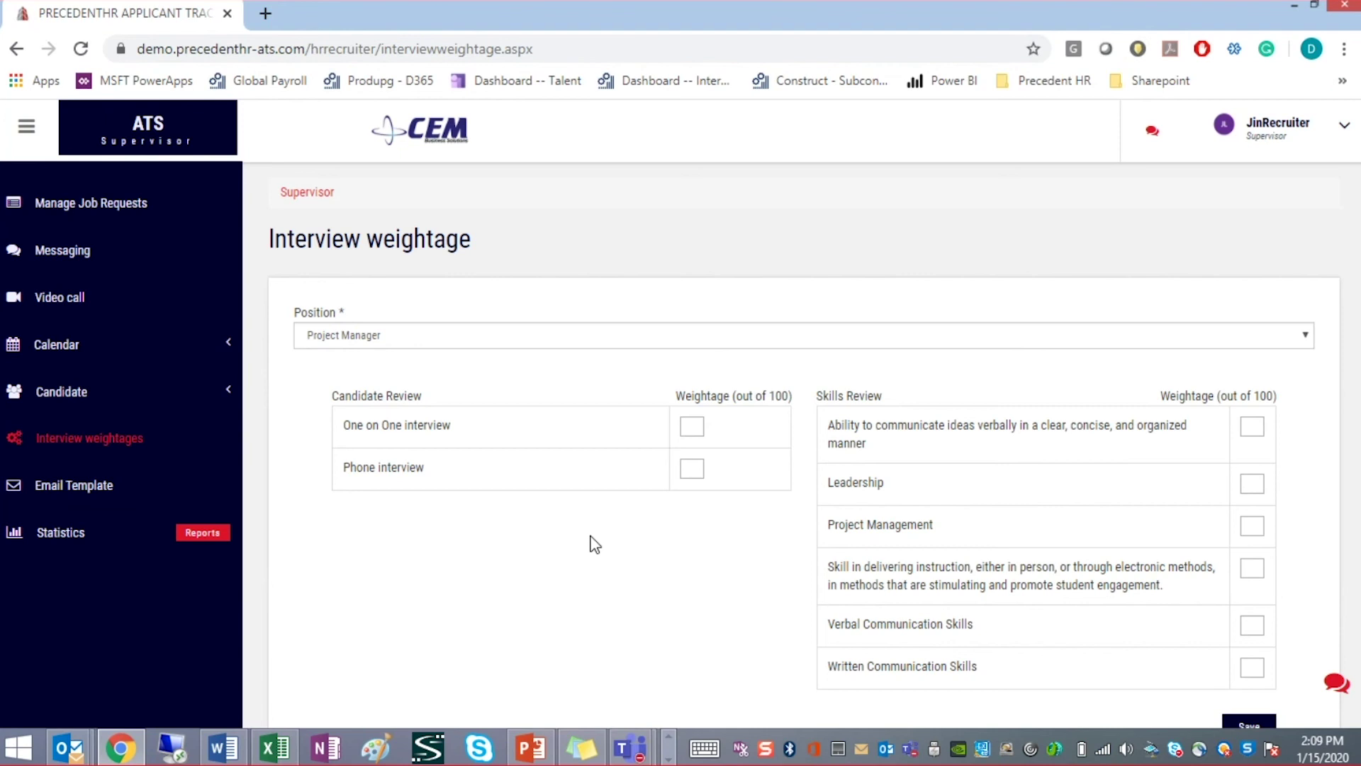
scroll(594, 543, down, 1)
scroll(594, 544, down, 1)
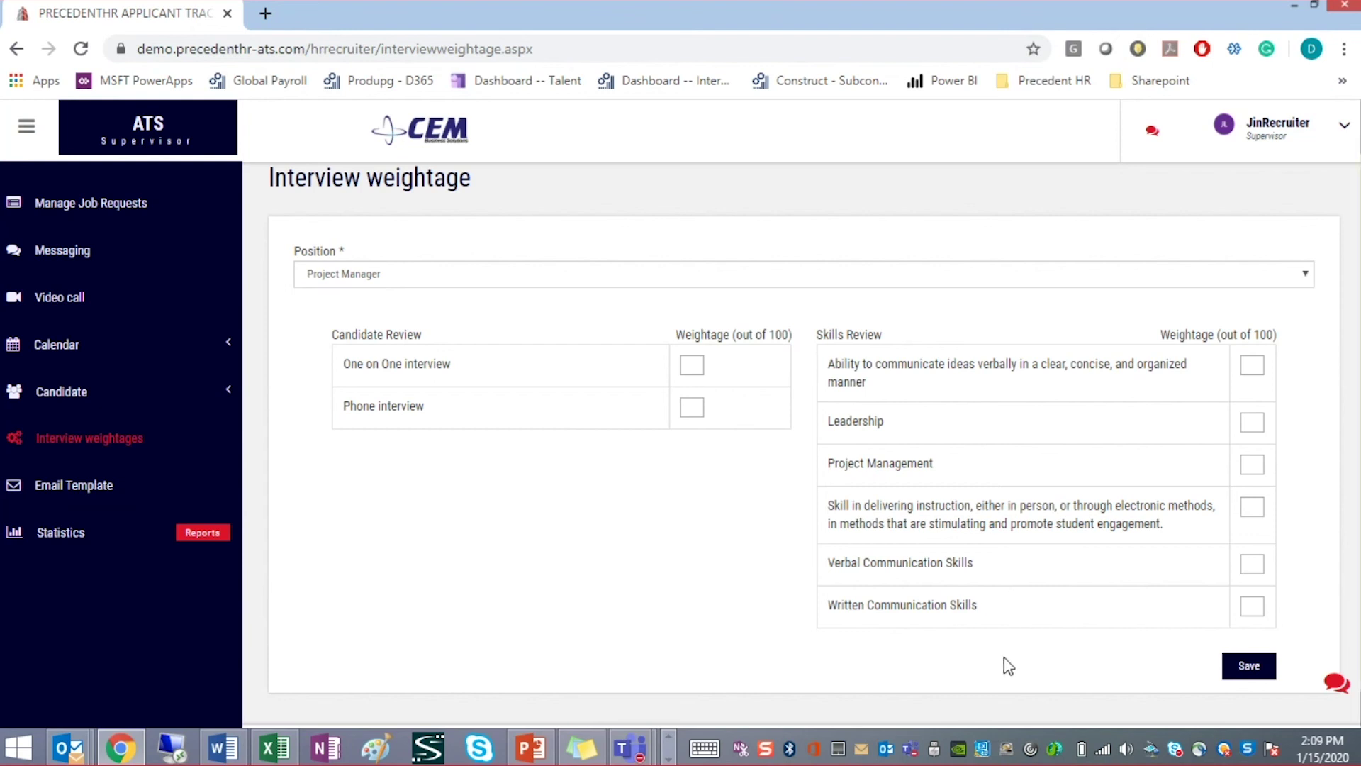
scroll(1004, 664, down, 1)
scroll(1013, 645, up, 1)
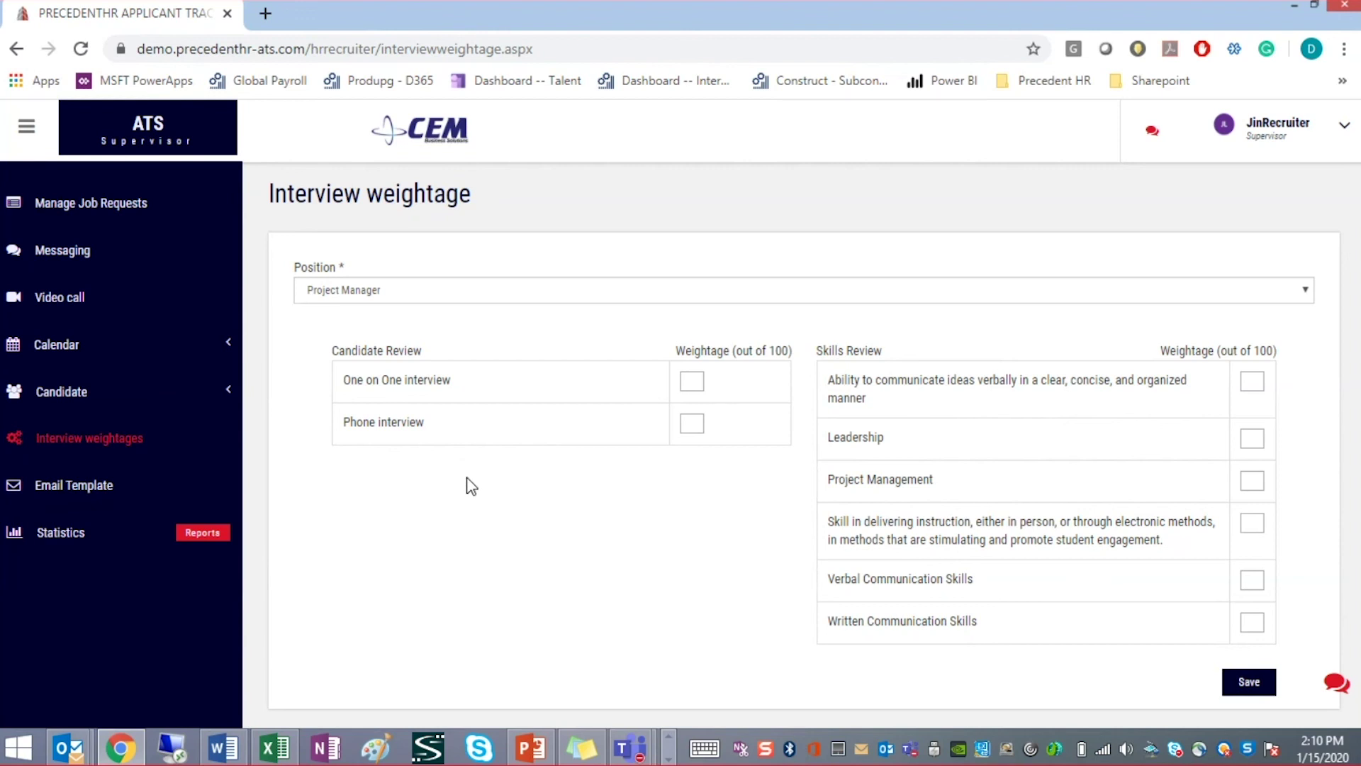
- Open the email template page and look through its sections for creating and editing templates
click(78, 490)
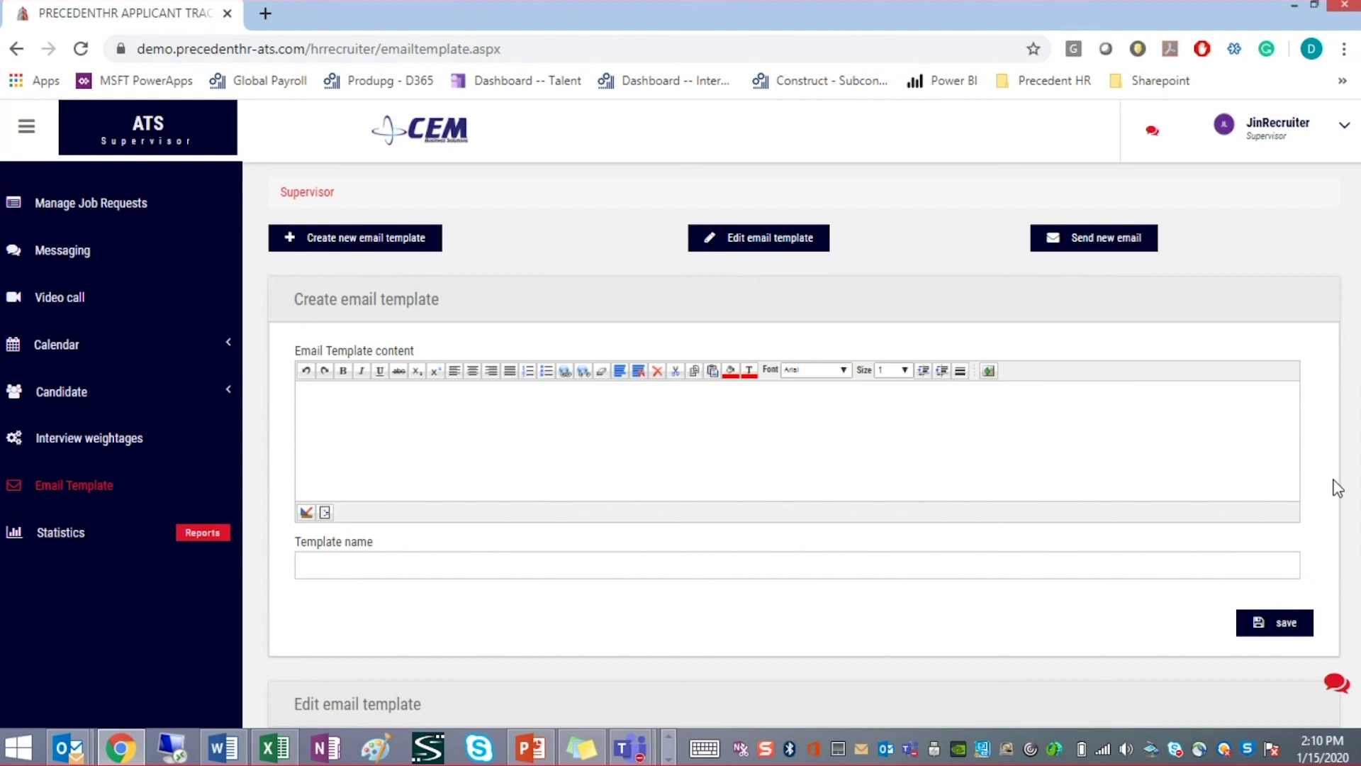
scroll(1351, 454, down, 8)
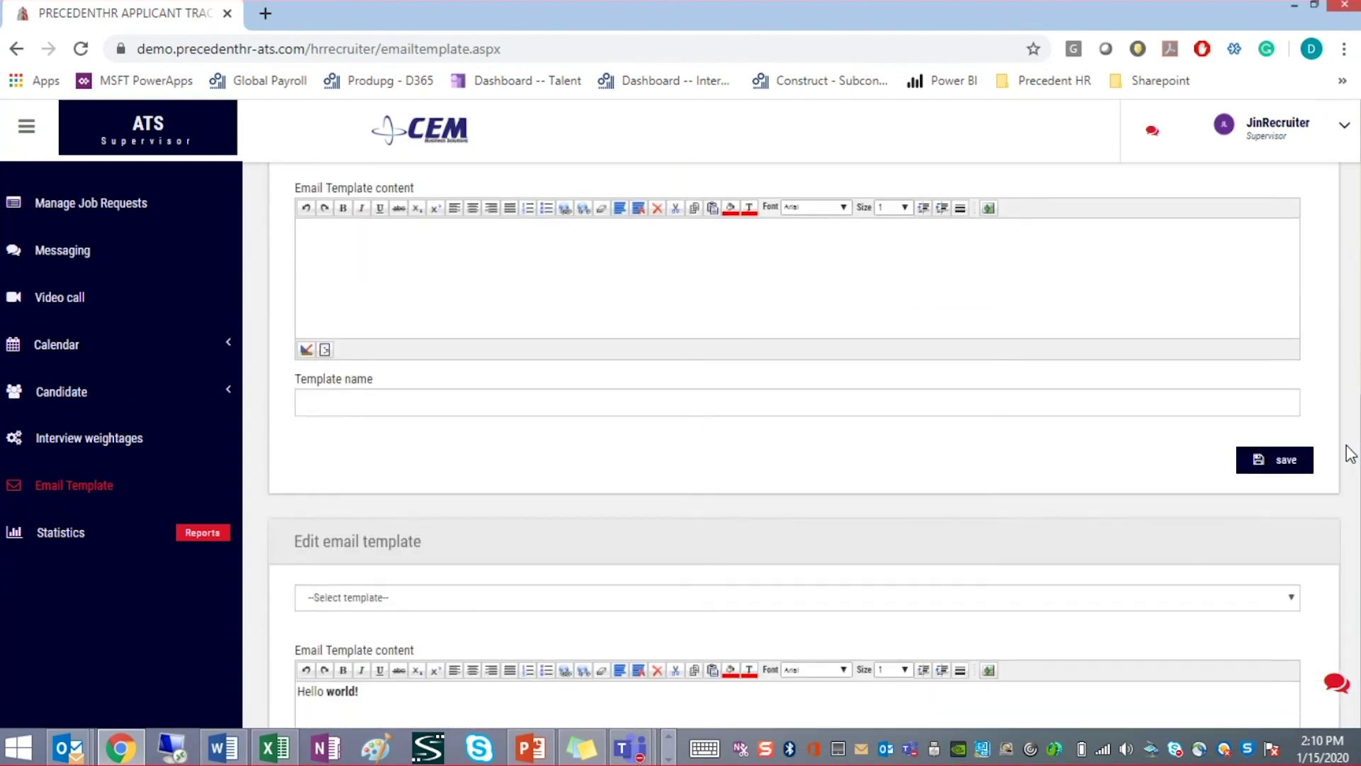
scroll(1351, 454, down, 1)
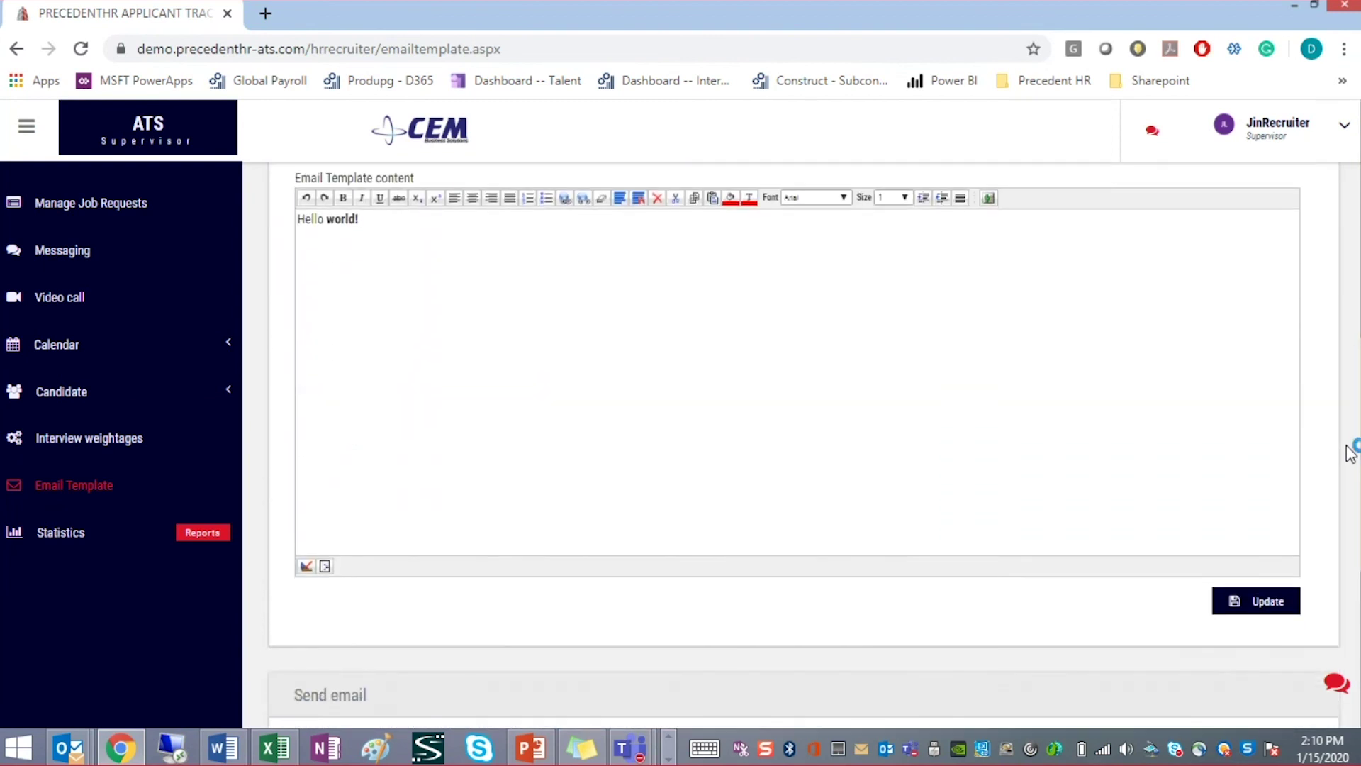
- Load the 2col-1-2.html template for editing and look through its content
scroll(1351, 454, up, 3)
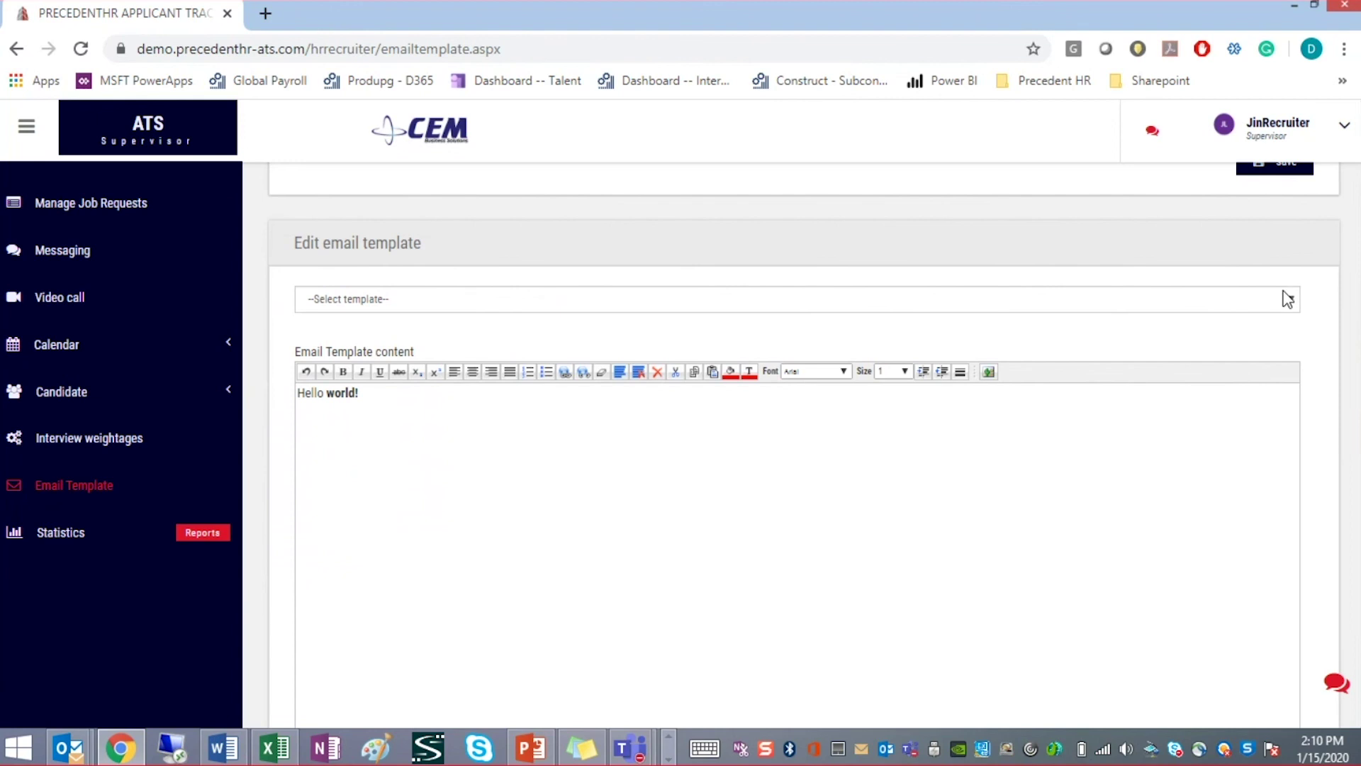
click(1290, 300)
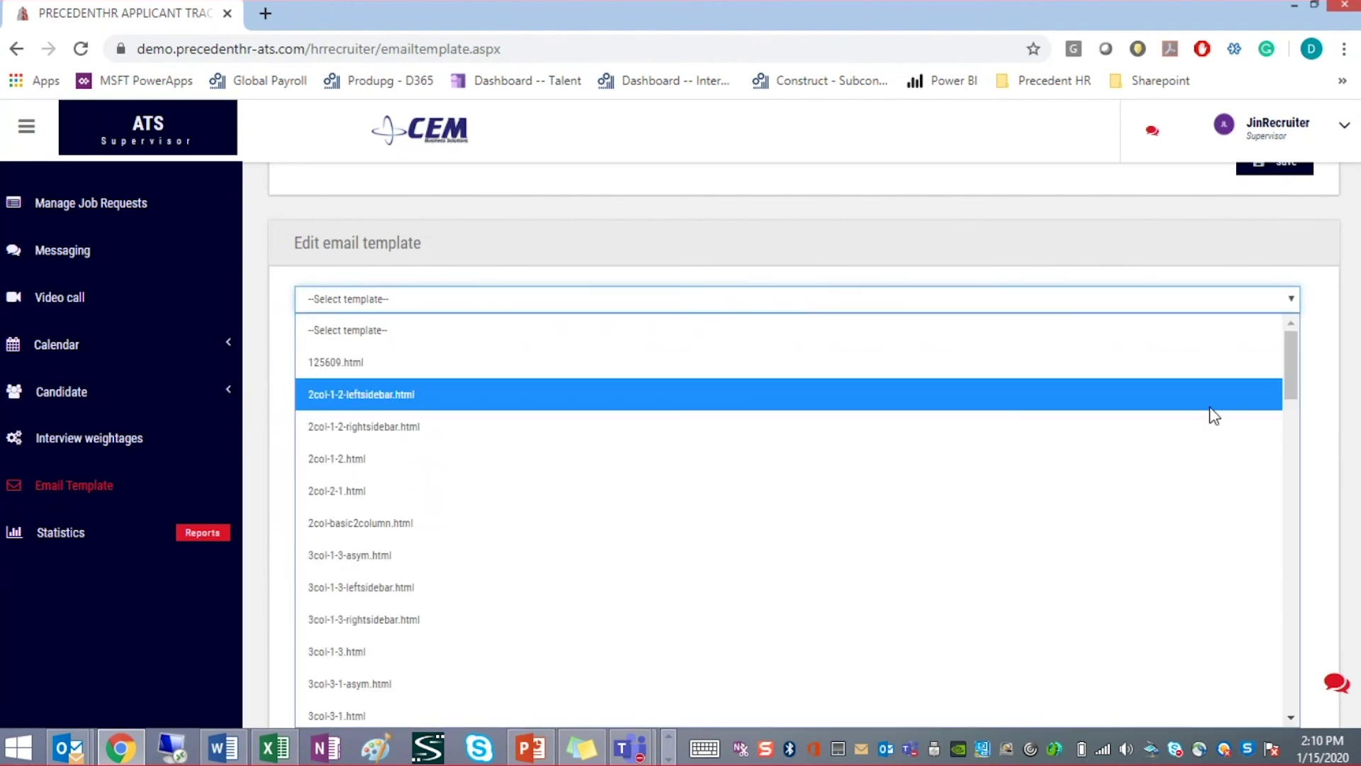
click(1210, 461)
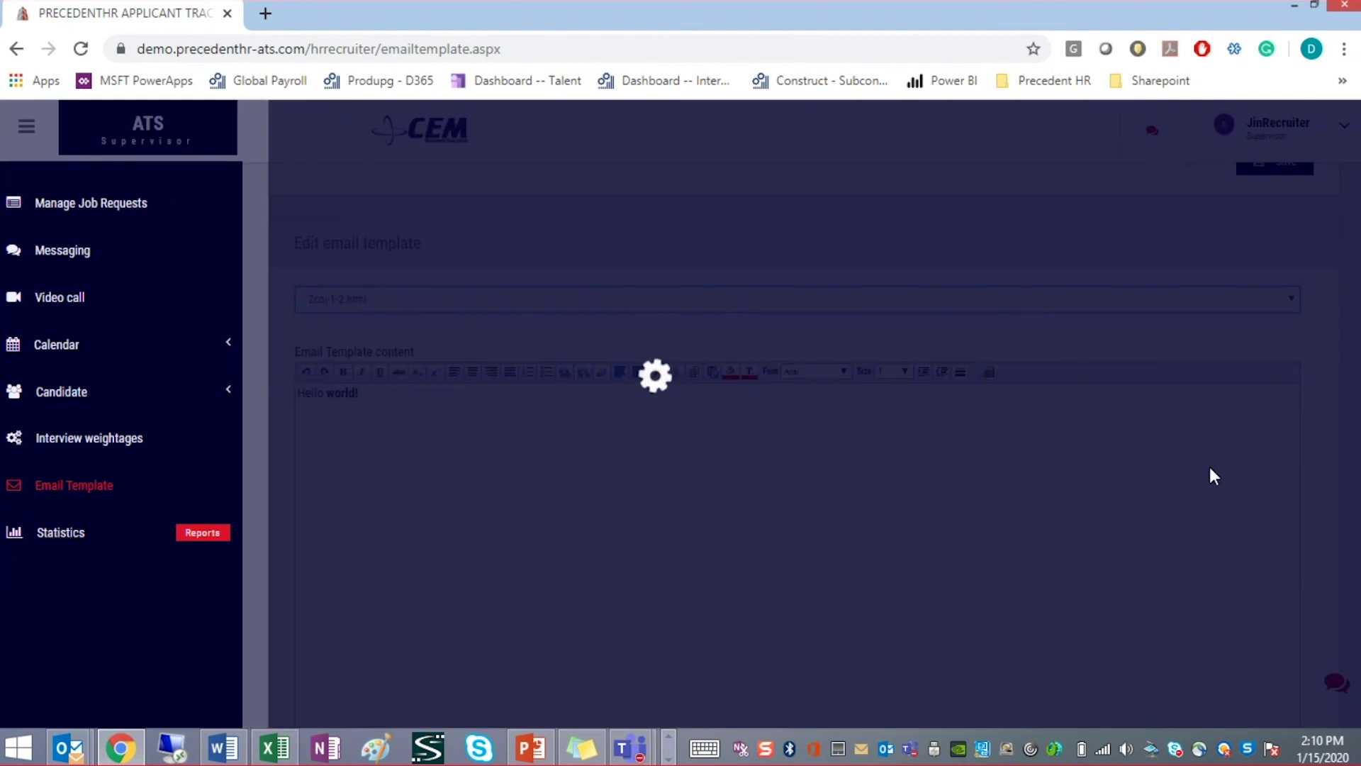
scroll(1134, 514, down, 5)
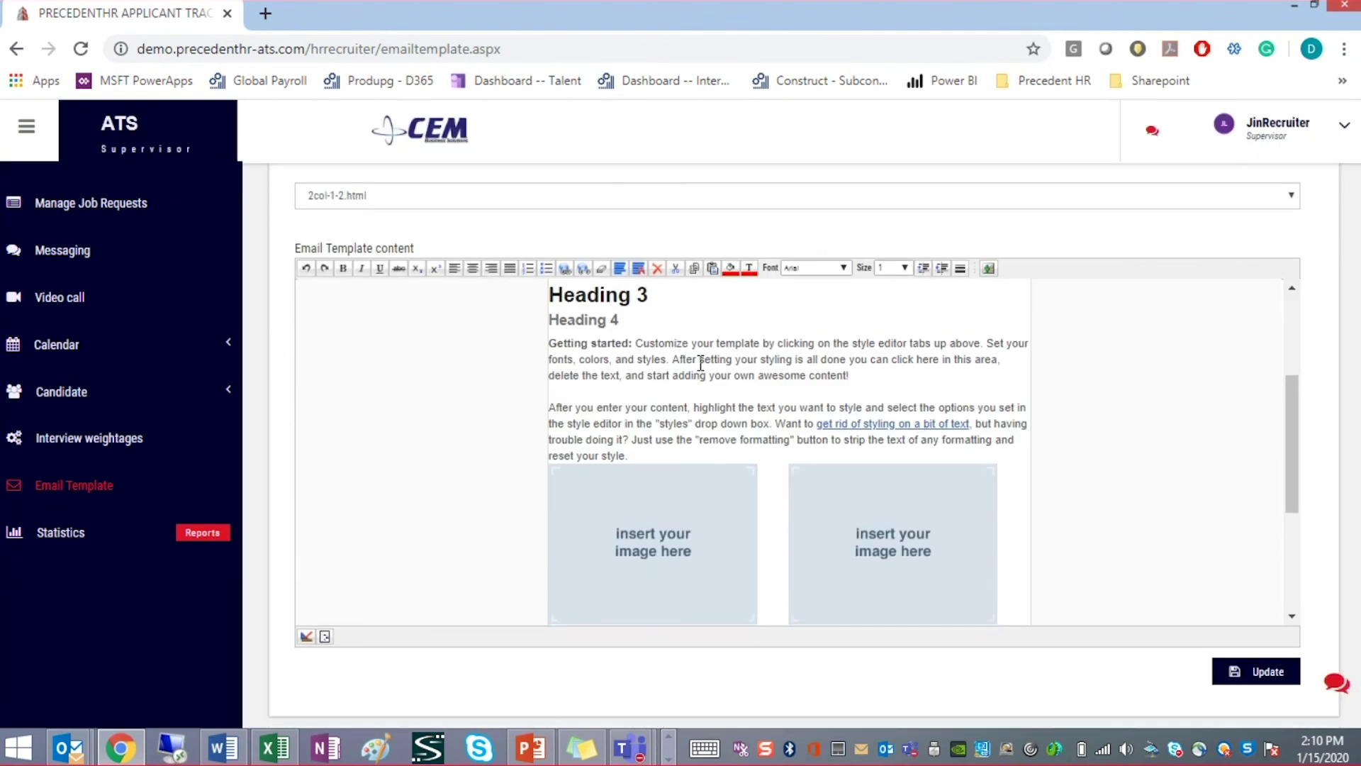
scroll(700, 365, down, 10)
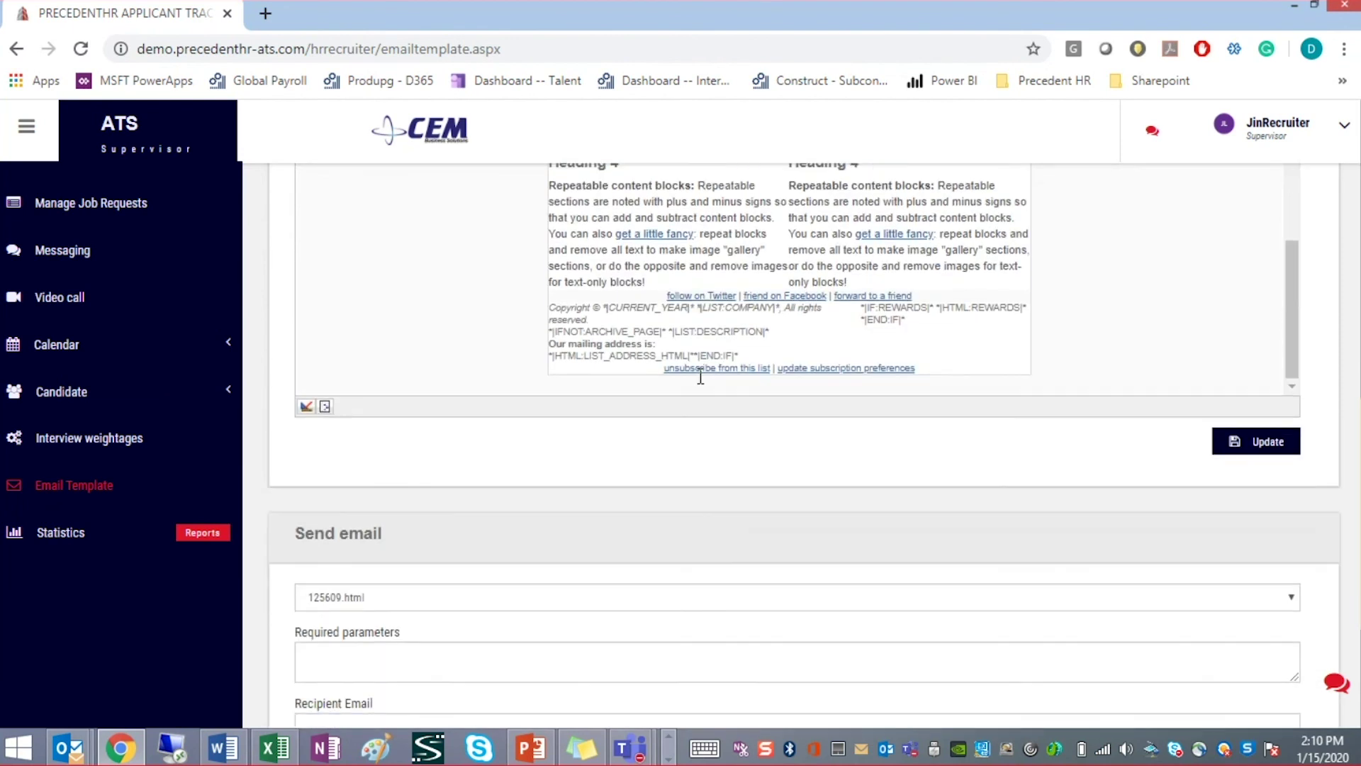
scroll(702, 376, up, 10)
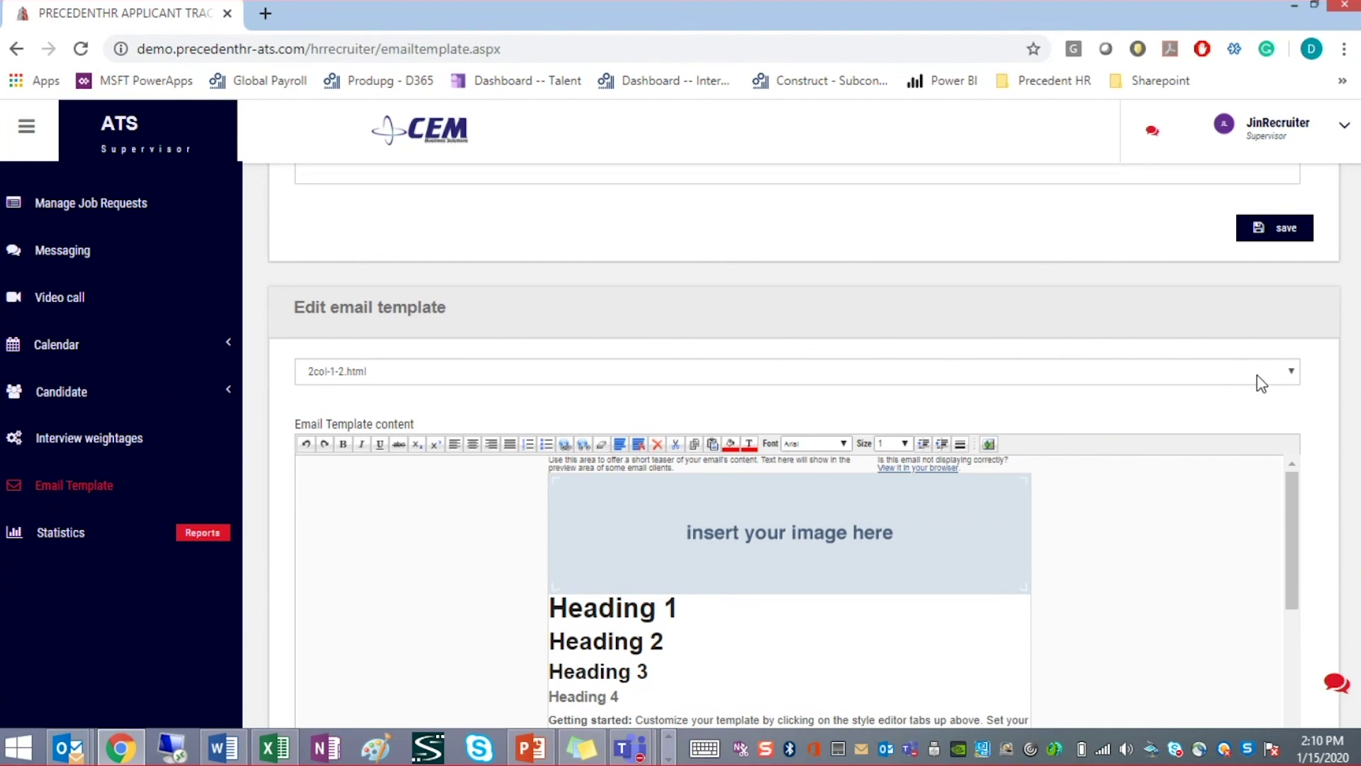
- Load the ATSEmailForOTP.html template in the edit section and view its content
click(1293, 378)
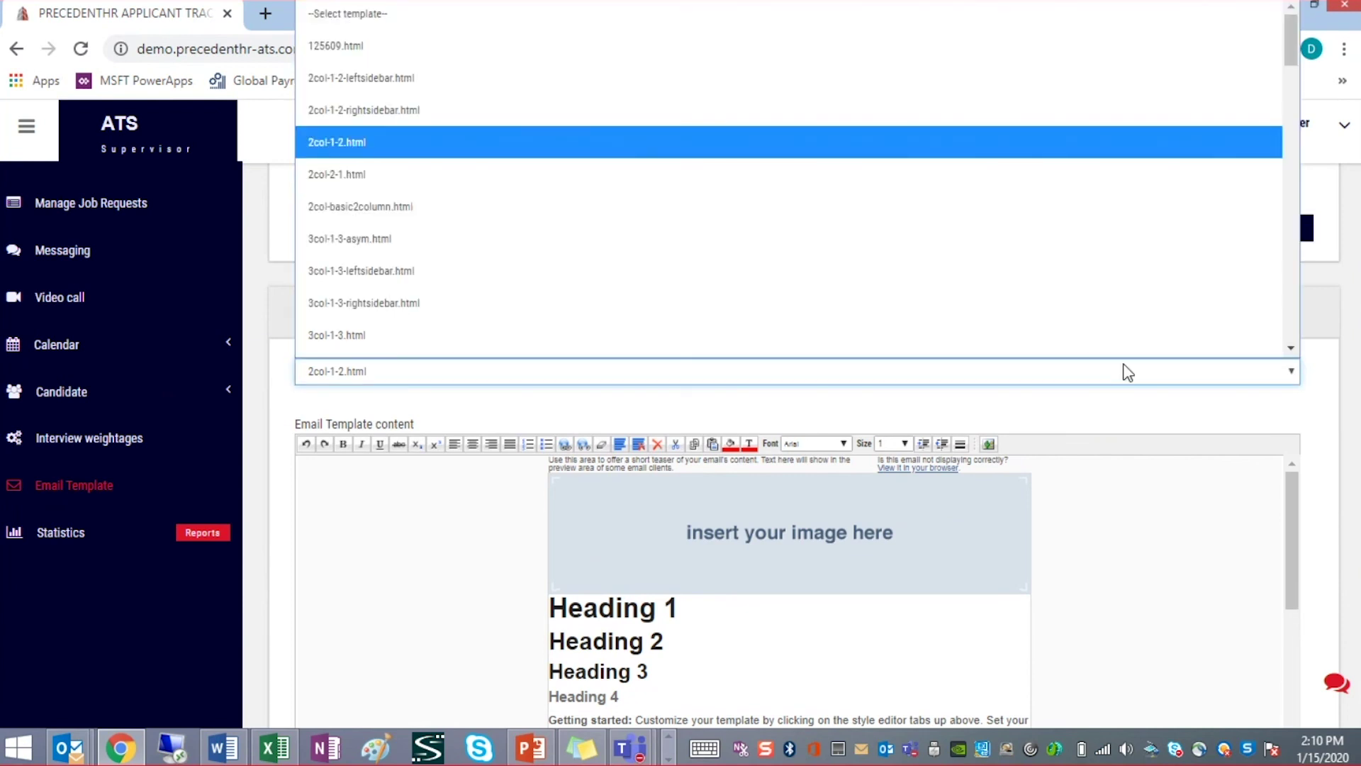
scroll(837, 295, down, 5)
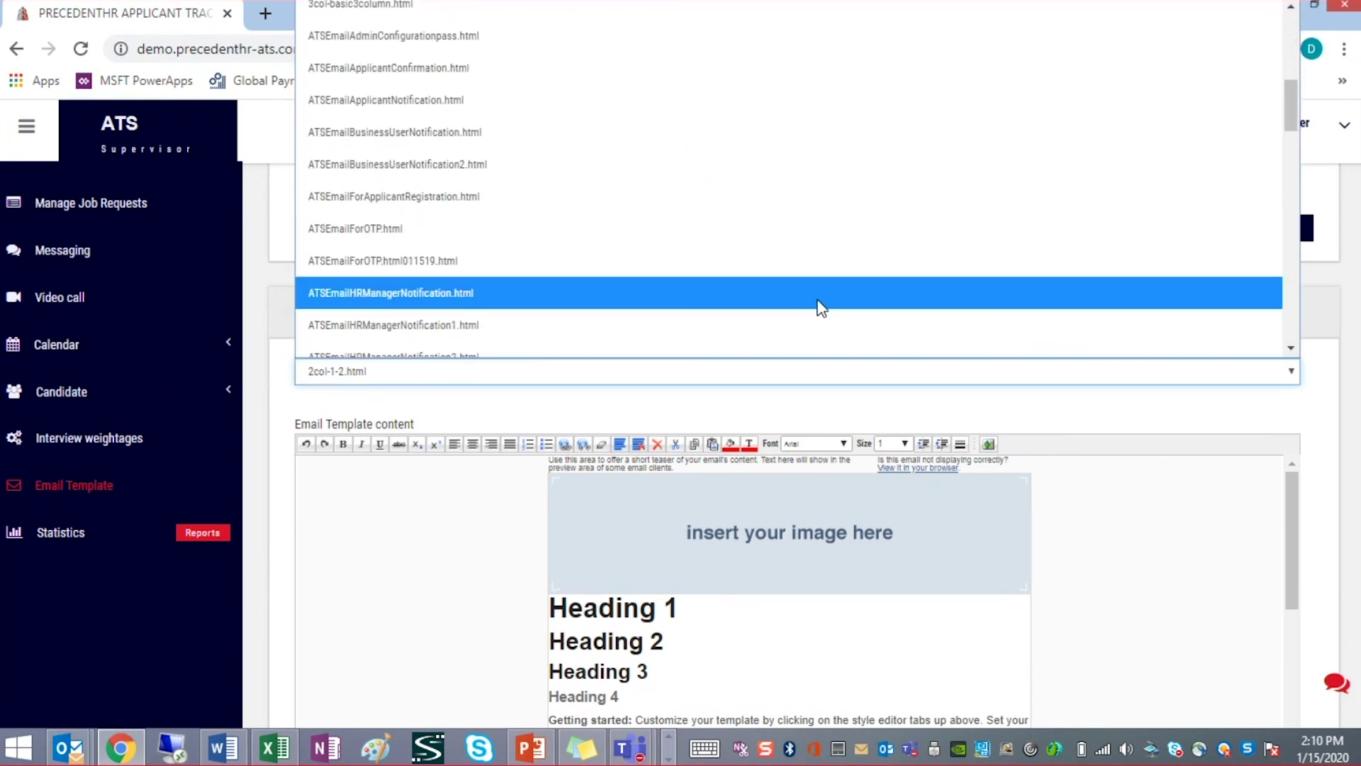
click(531, 235)
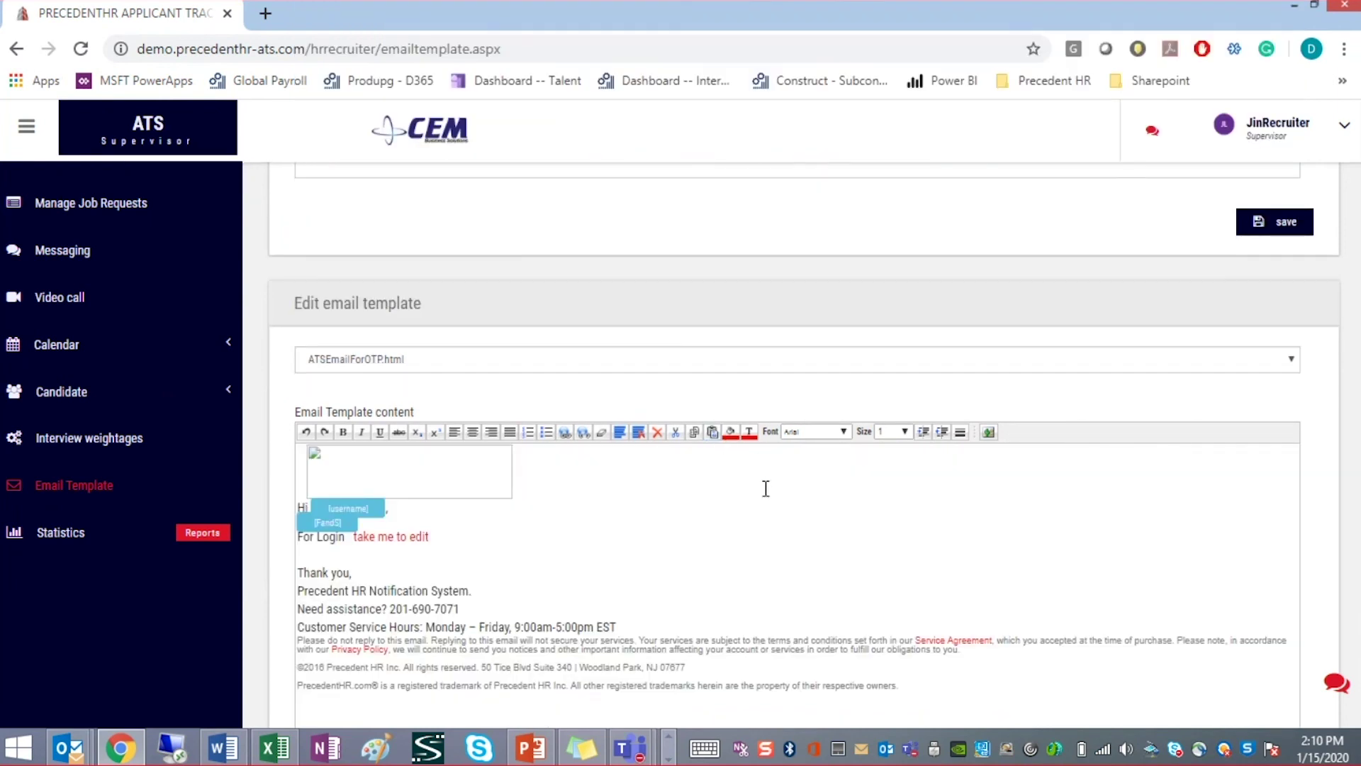
scroll(787, 511, down, 1)
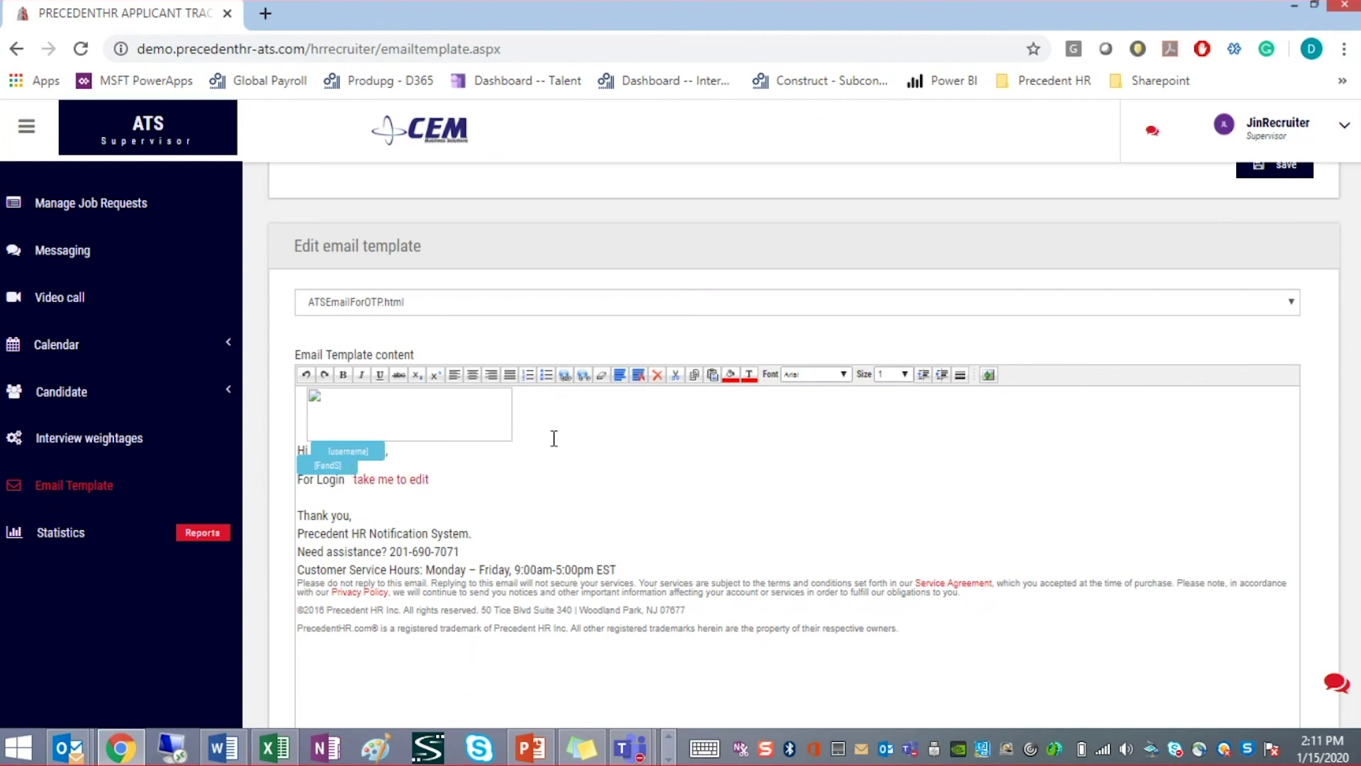
- Load the gallery-basicgallery.html template in the edit section to view it
click(1295, 309)
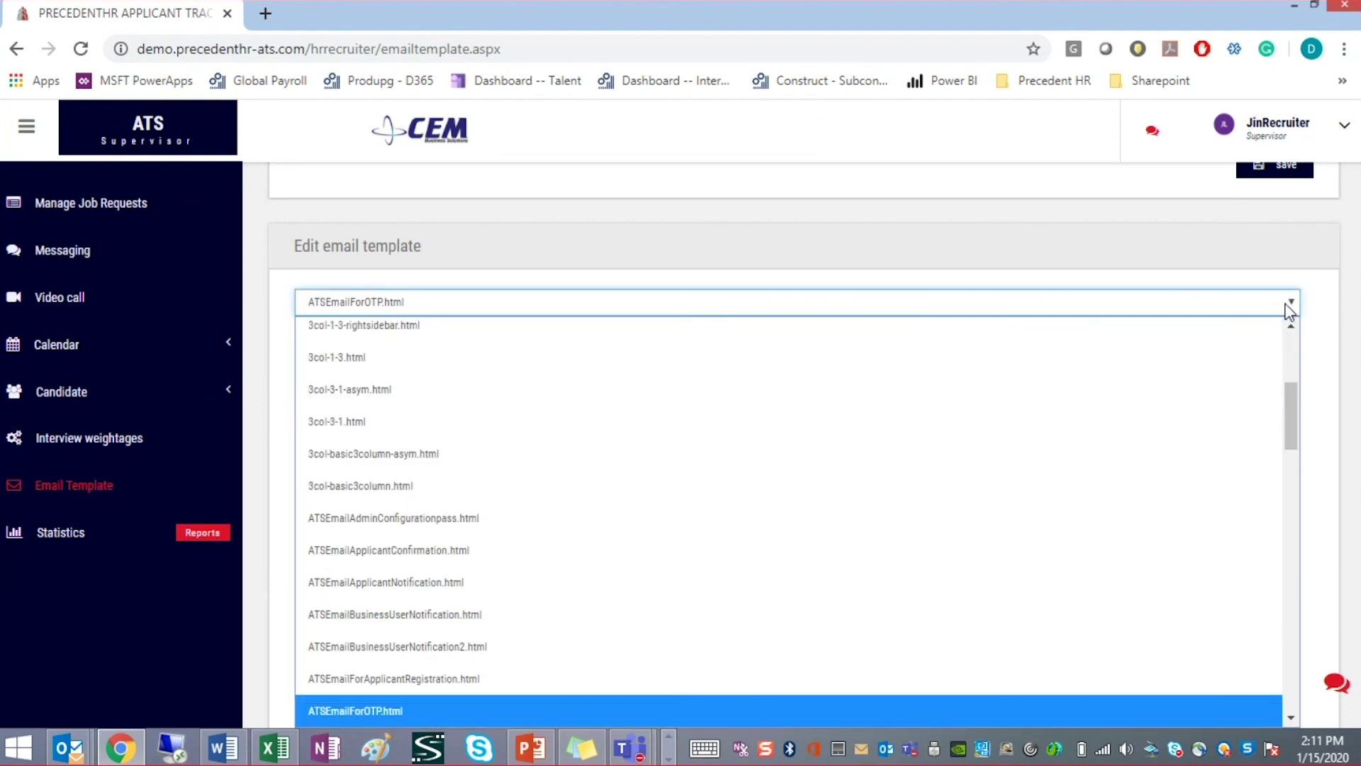
scroll(1066, 550, down, 10)
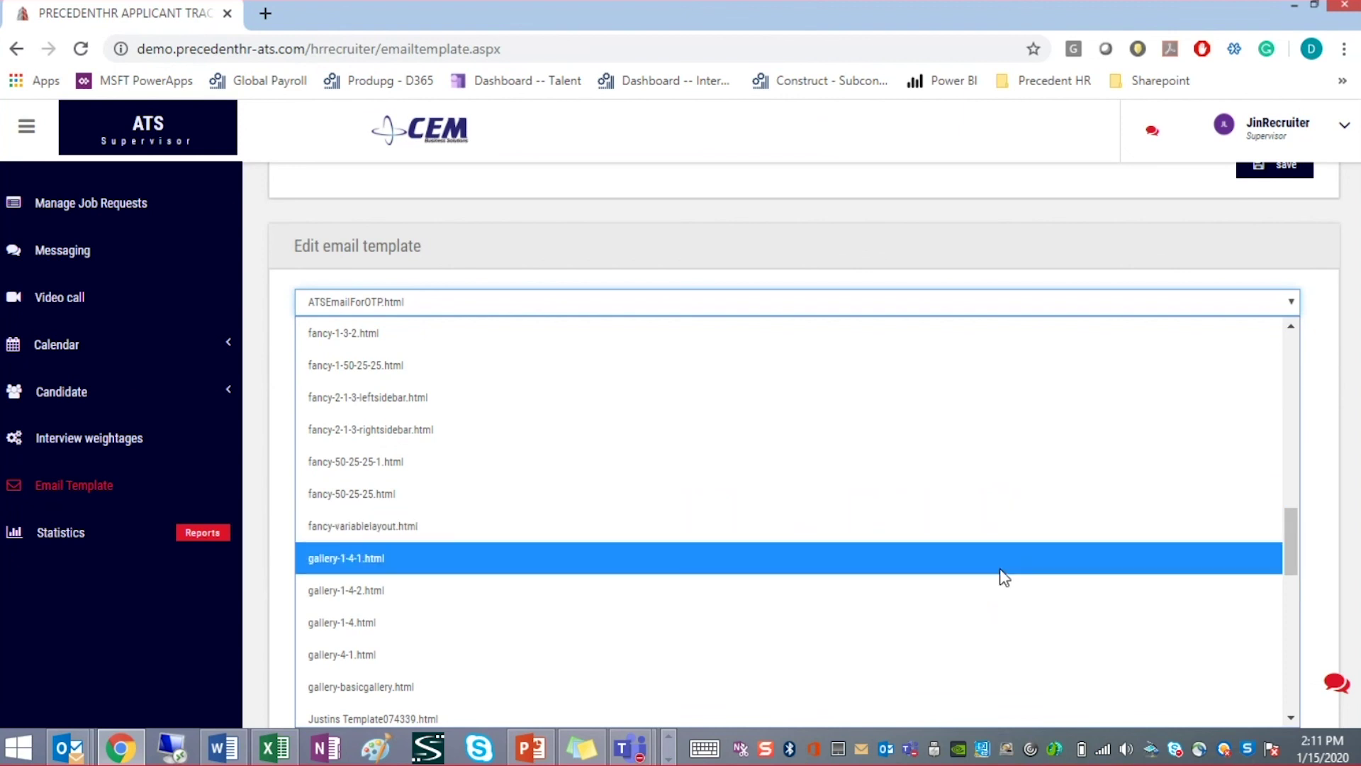
click(933, 685)
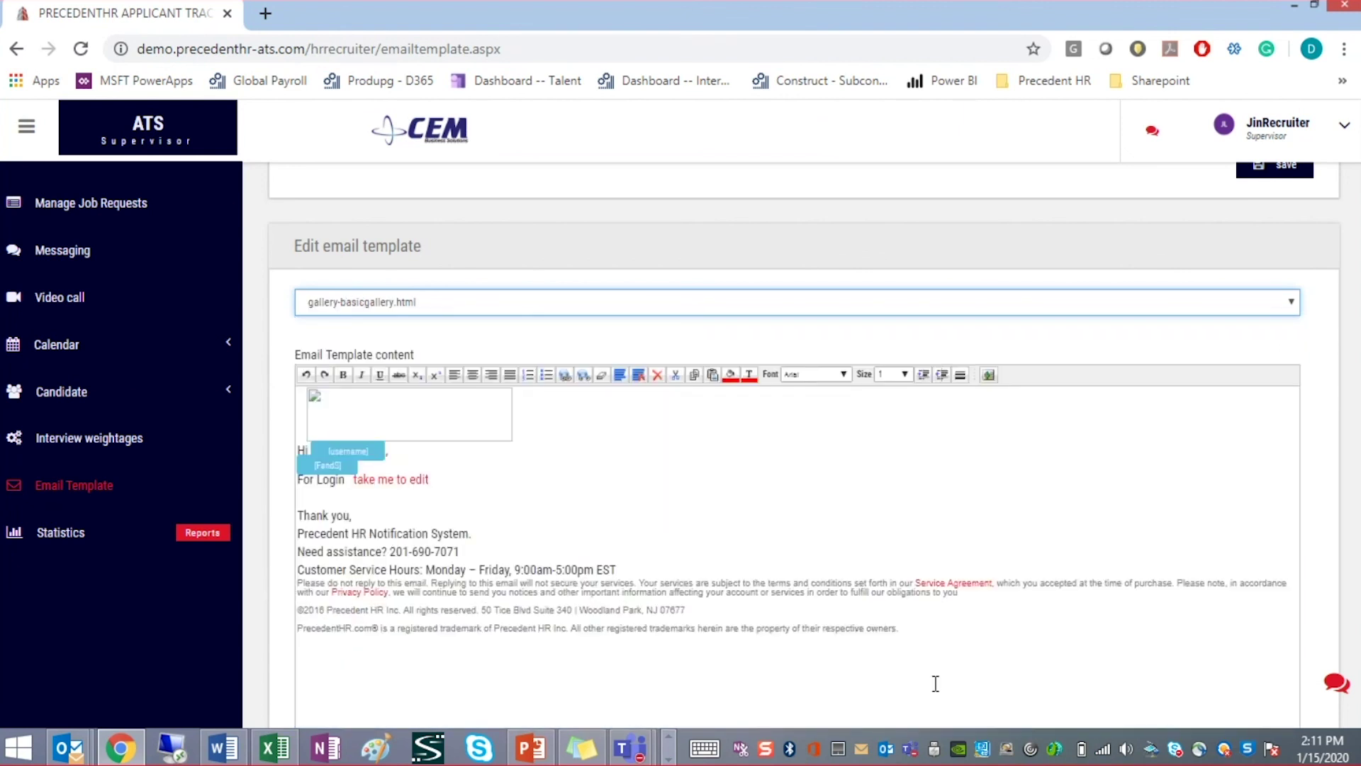
scroll(935, 608, down, 5)
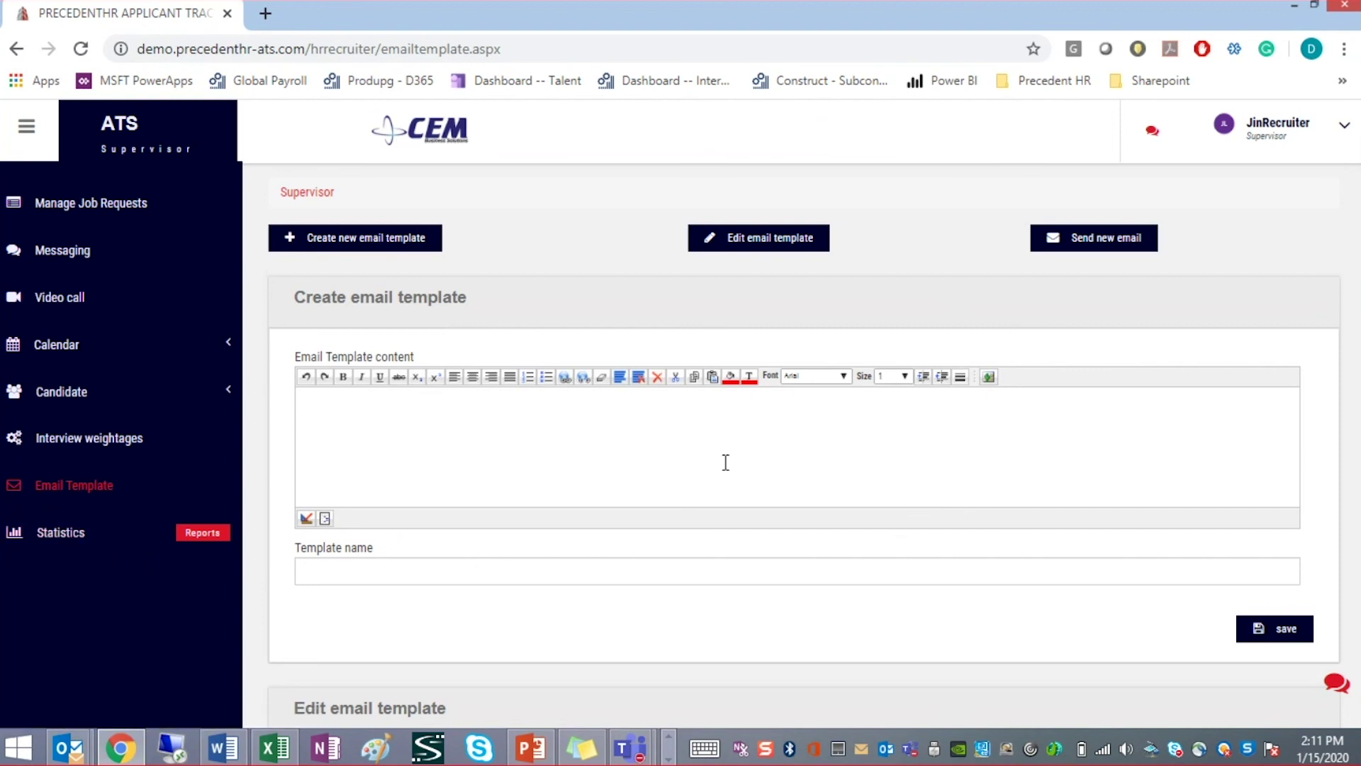
- View the comparison report form in the statistics area, and go back to the previous page
click(64, 540)
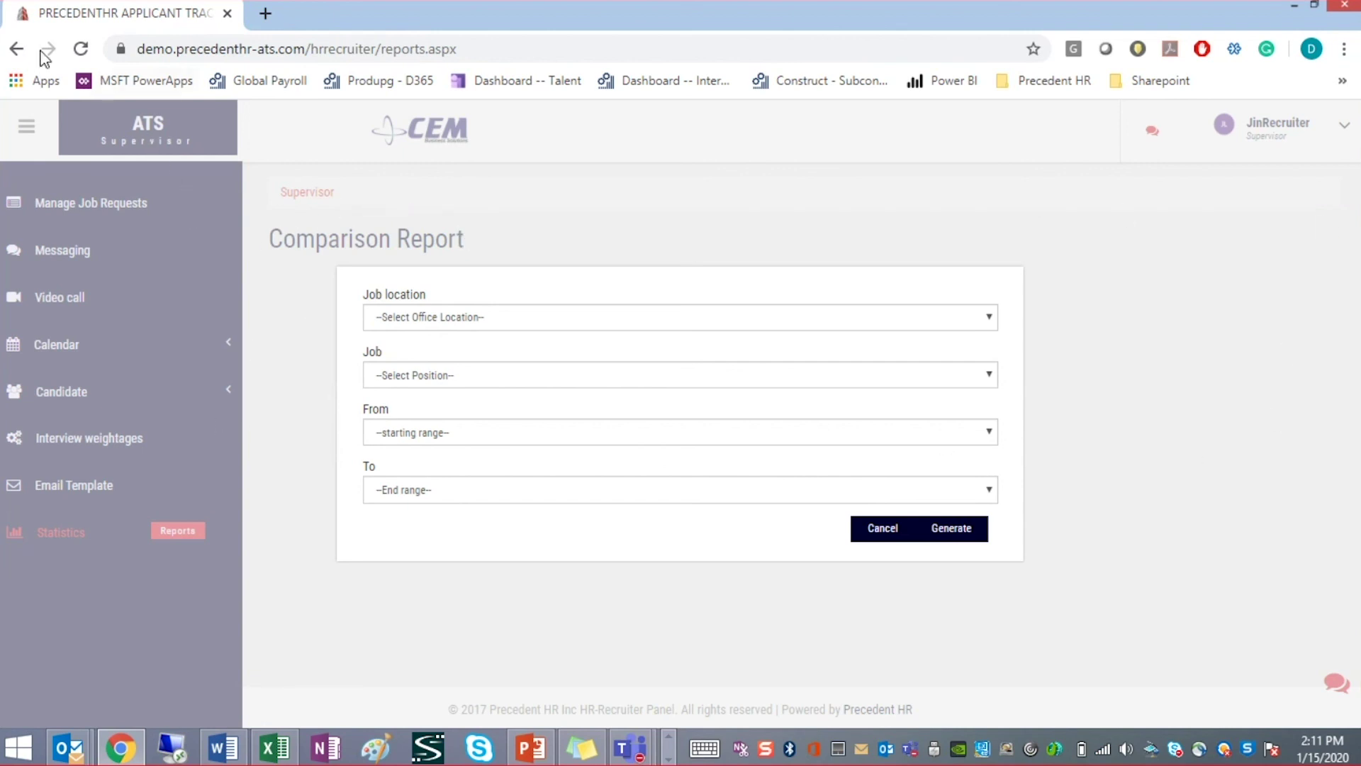
click(17, 48)
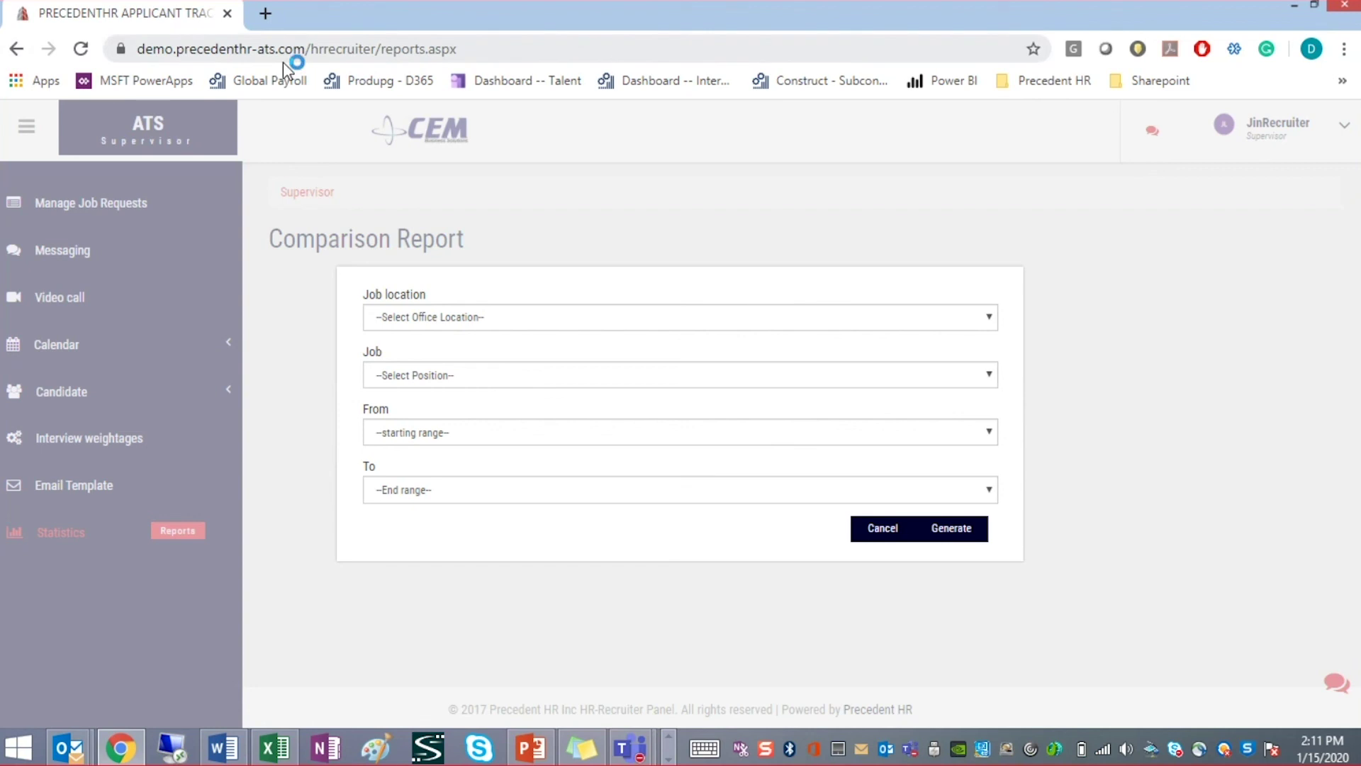